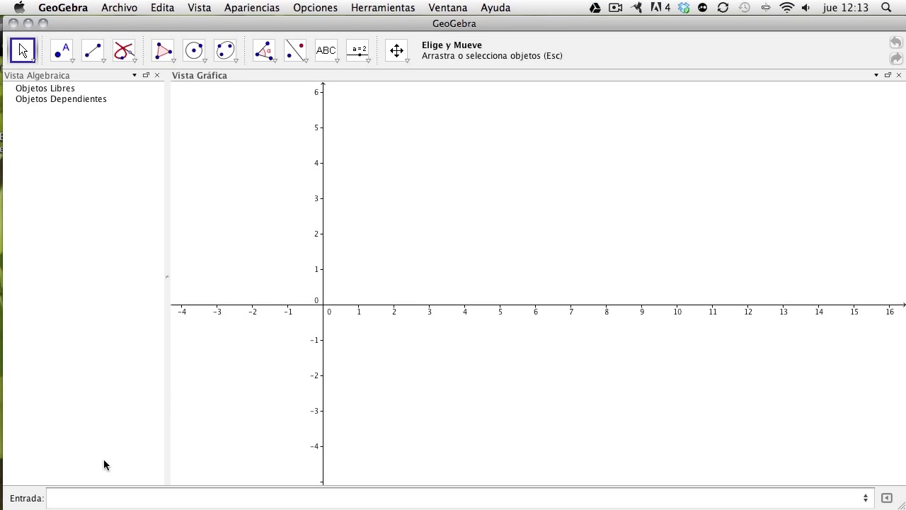
Define and plot the function f(x) = x*cos(x).
click(83, 497)
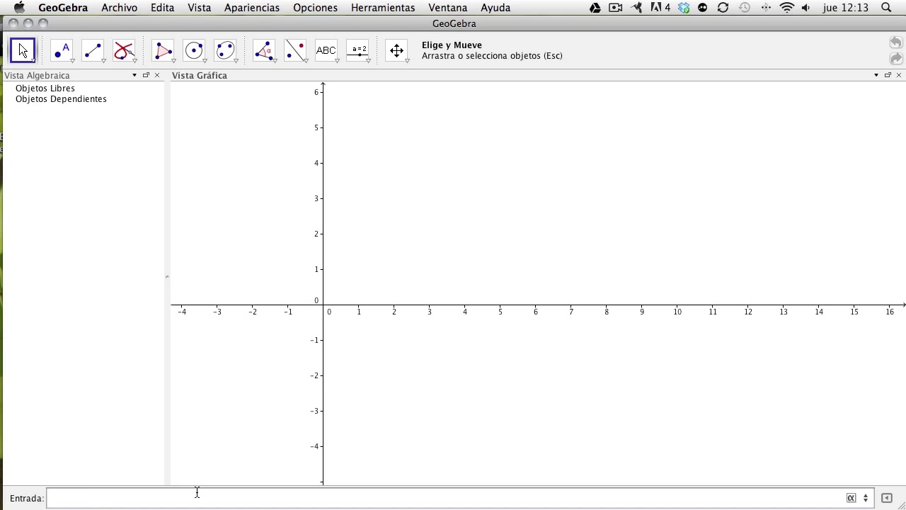
text(x*cos(x)
key(Return)
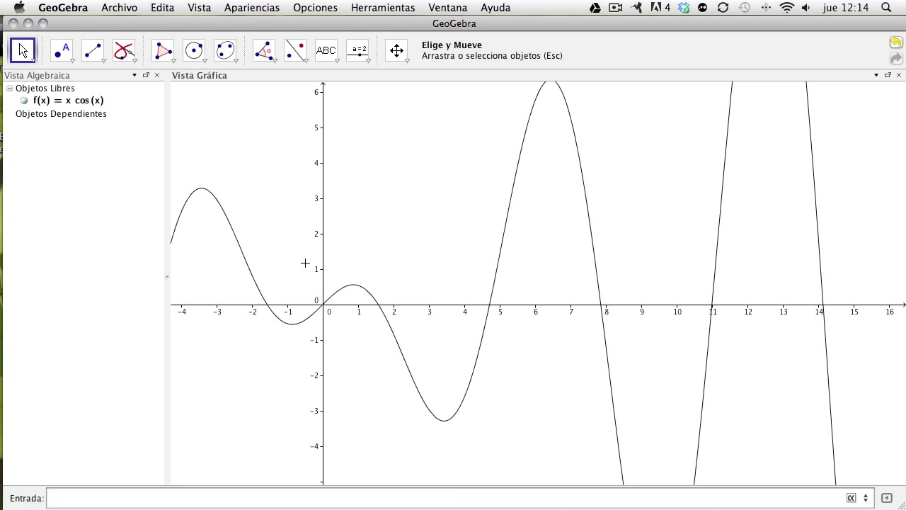
Compute the indefinite integral of f with the Integral[f] command.
click(84, 105)
text(inter)
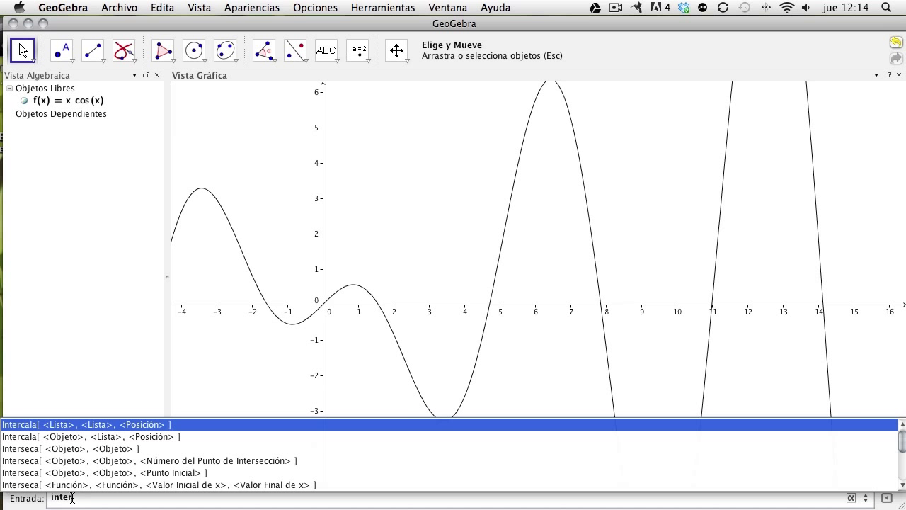
key(BackSpace)
text(g)
key(Return)
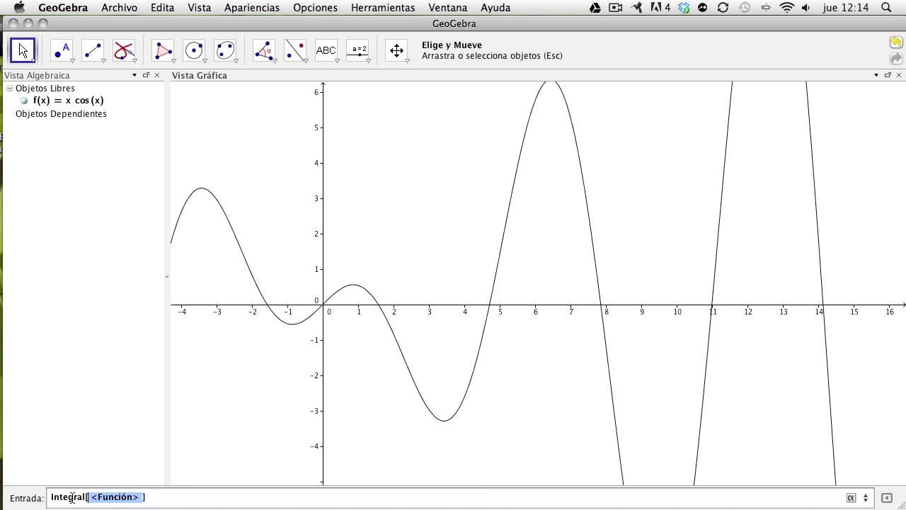
text(f)
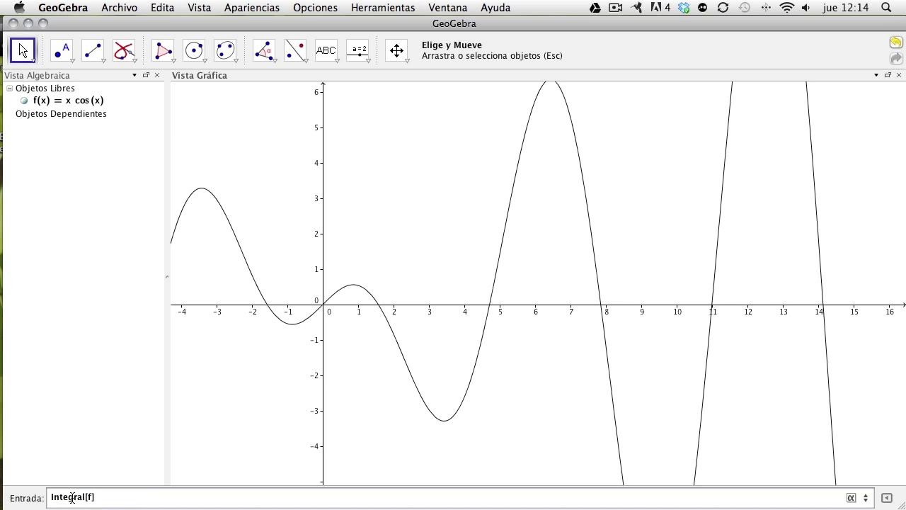
key(Return)
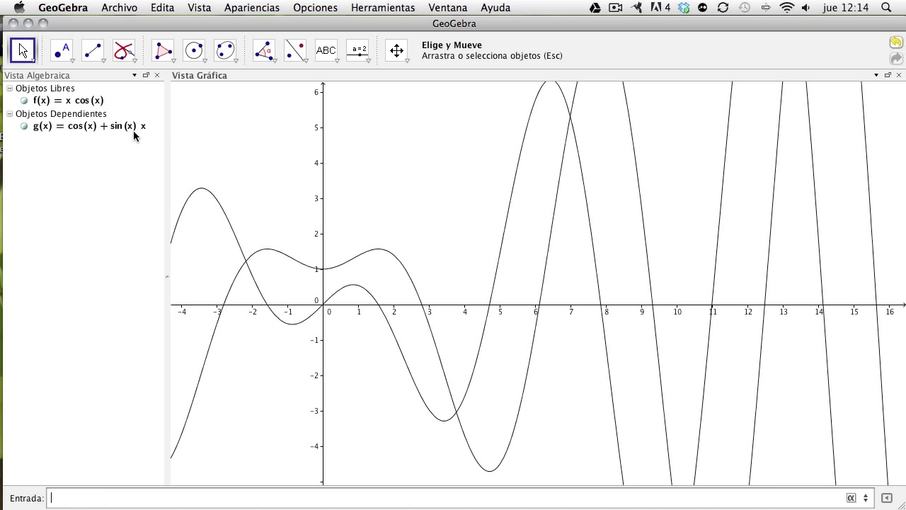
Delete the integral function g from the dependent objects.
mouse_move(112, 131)
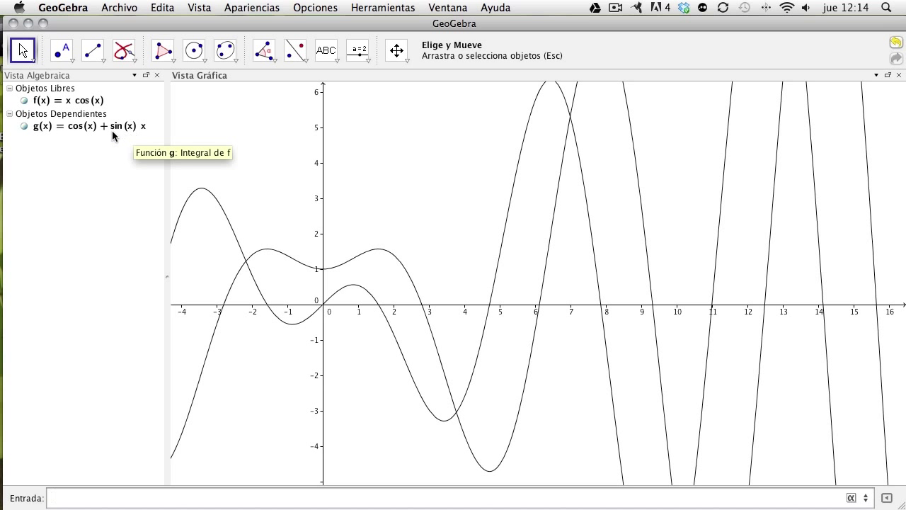
click(63, 126)
mouse_move(69, 130)
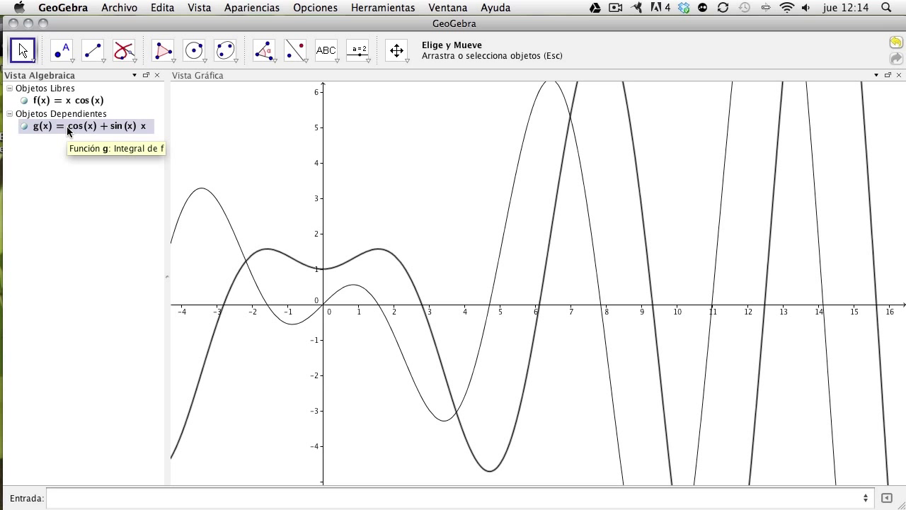
key(Delete)
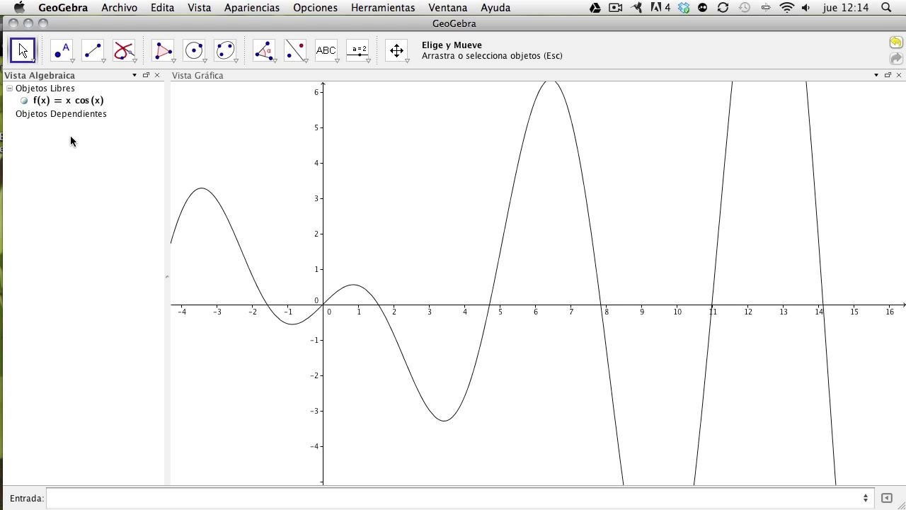
Compute the definite integral of f from x = -3 to x = 2 with Integral[f,-3,2].
click(80, 499)
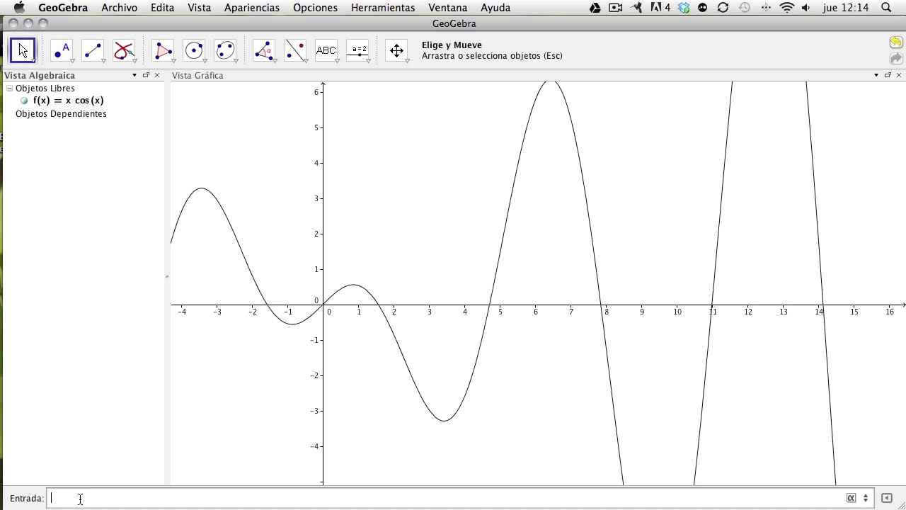
text(inte)
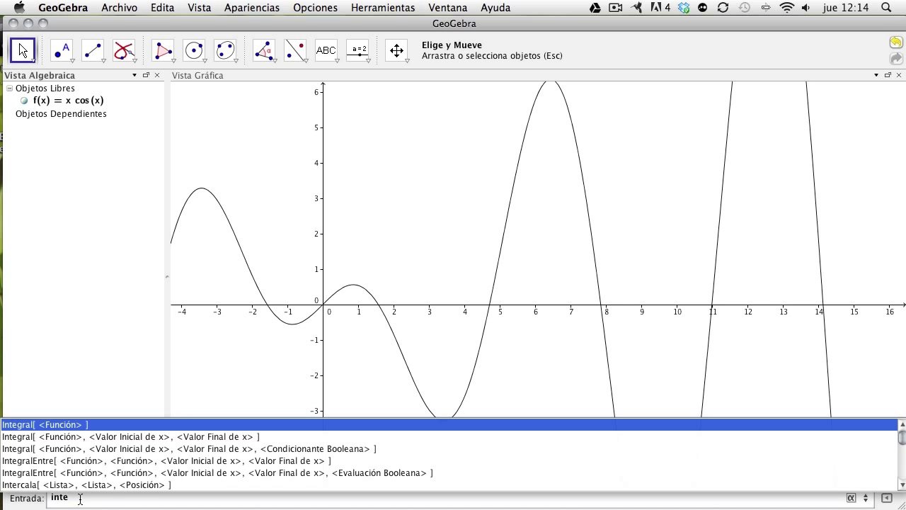
text(gr)
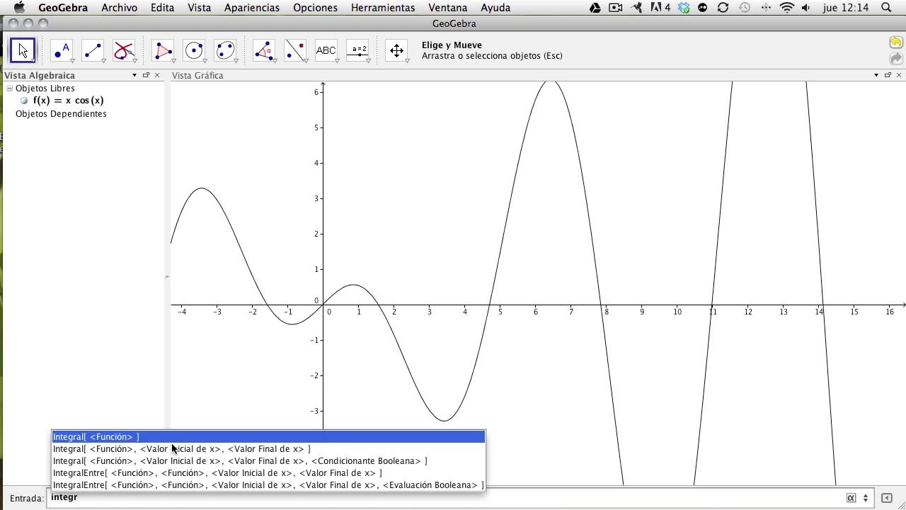
click(163, 453)
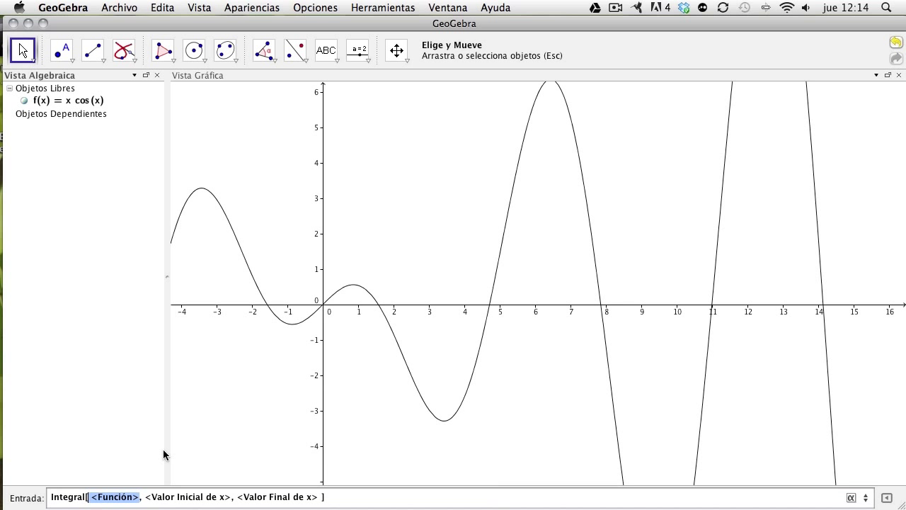
text(f)
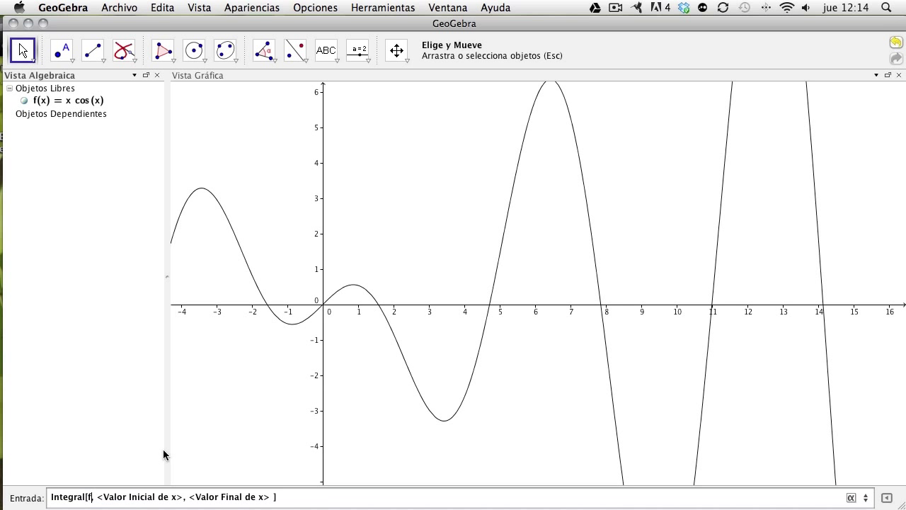
key(Tab)
text(-3)
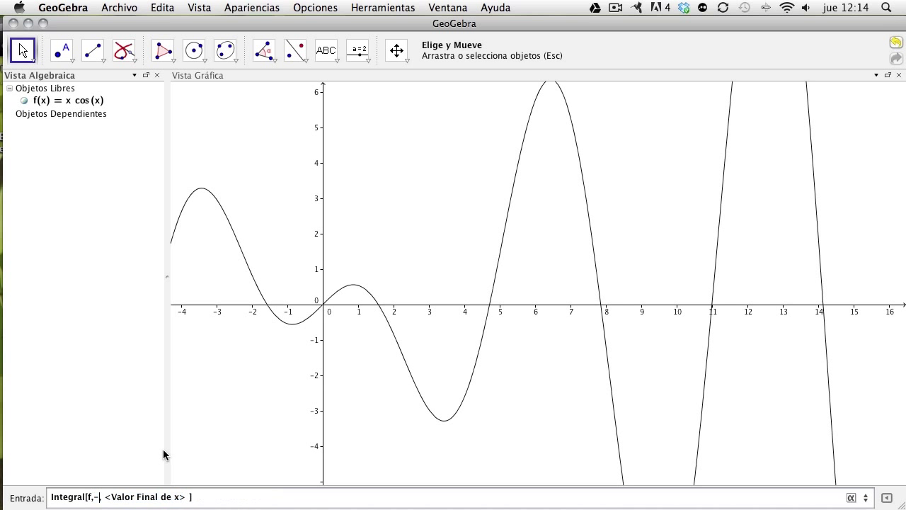
key(Tab)
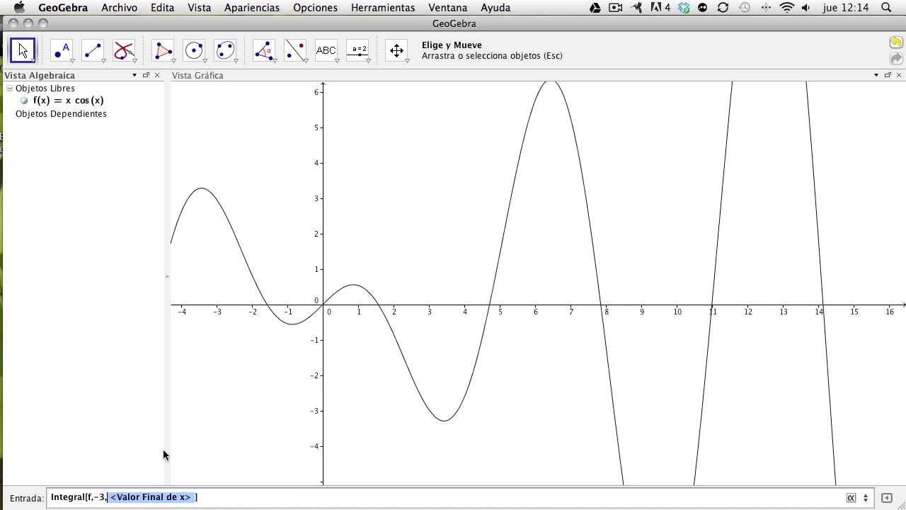
text(2)
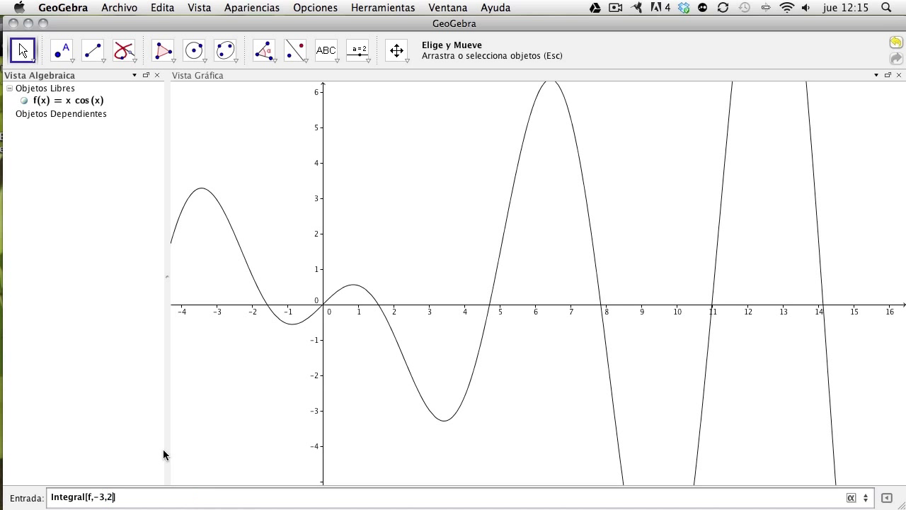
key(Return)
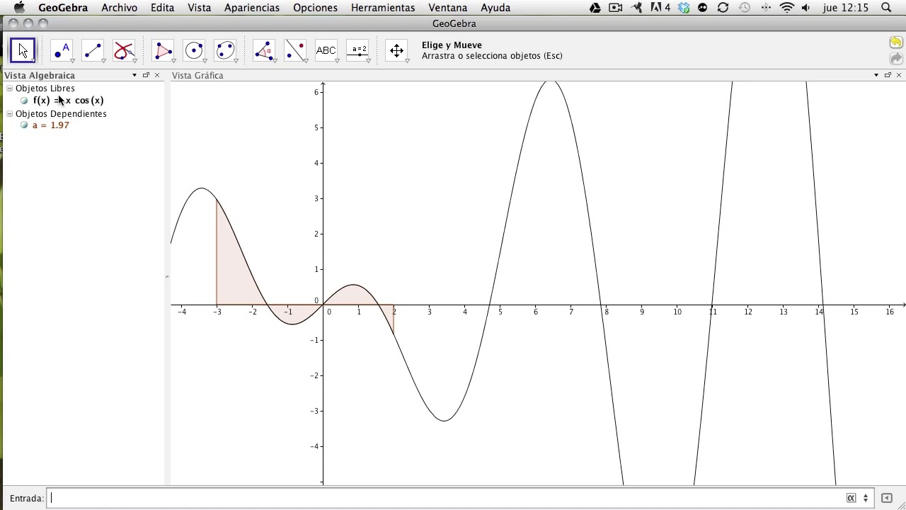
Delete the definite integral and place two points on the x-axis at about x = -2.58 and x = 2.82.
click(55, 125)
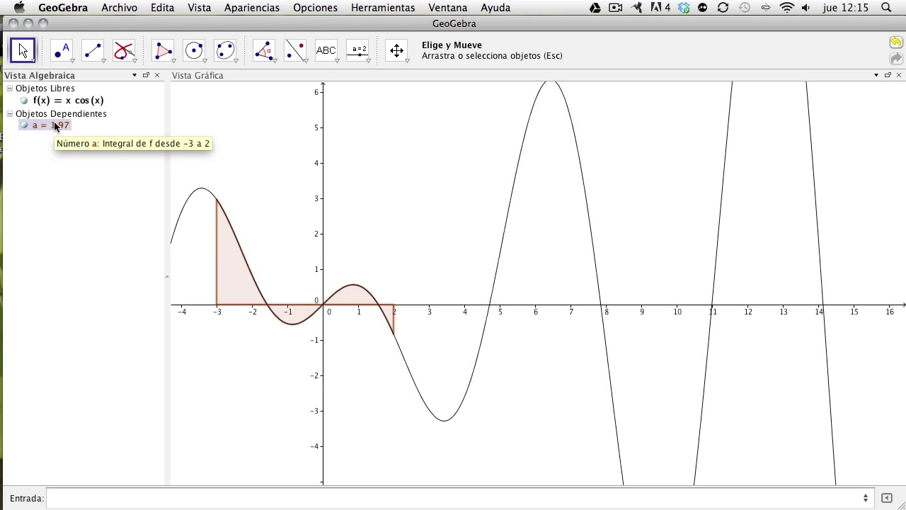
key(Delete)
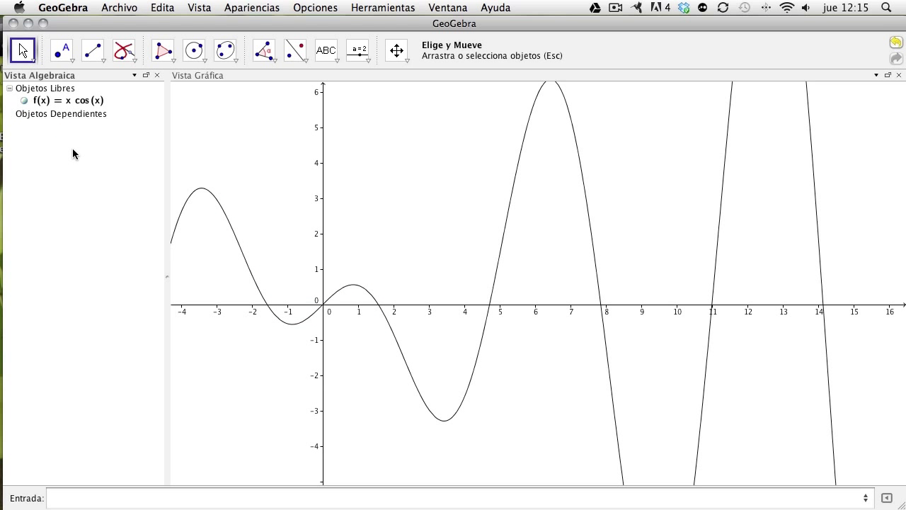
click(65, 55)
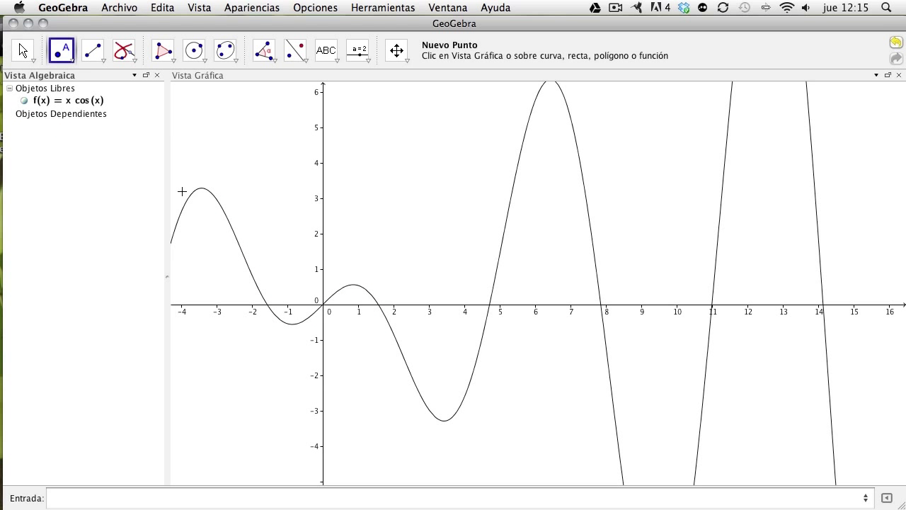
click(233, 304)
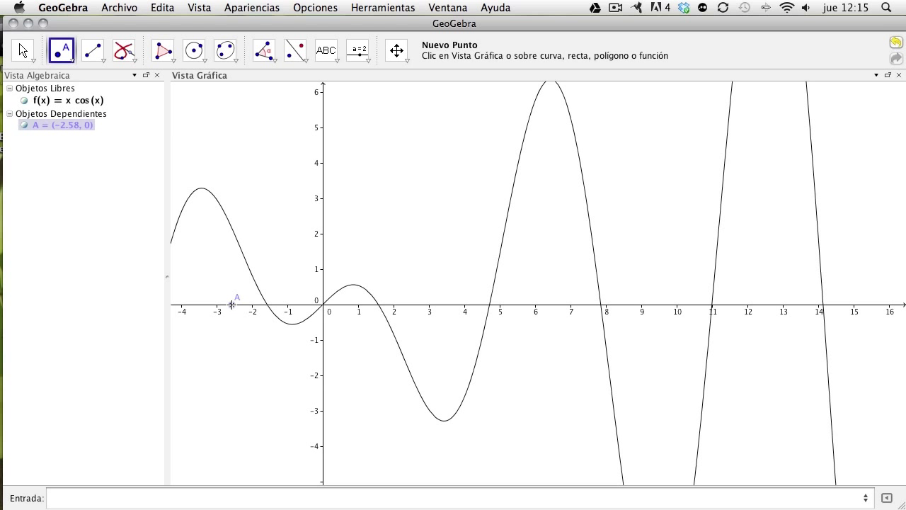
click(423, 305)
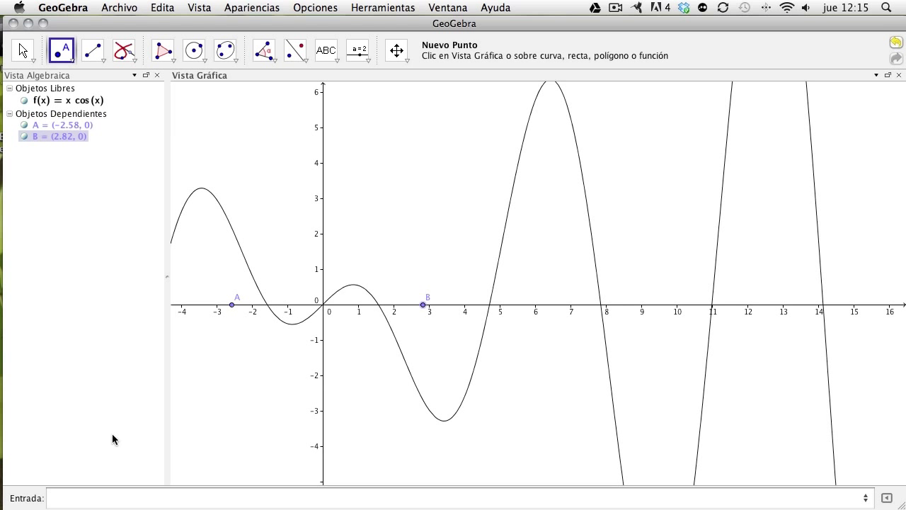
Compute the definite integral of f between the two axis points with Integral[f,x(A),x(B)].
click(88, 501)
text(integr)
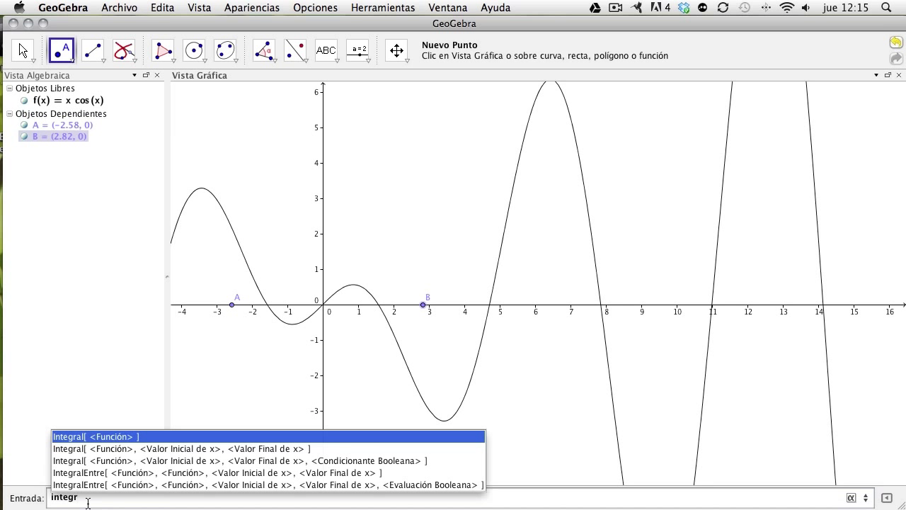
click(191, 449)
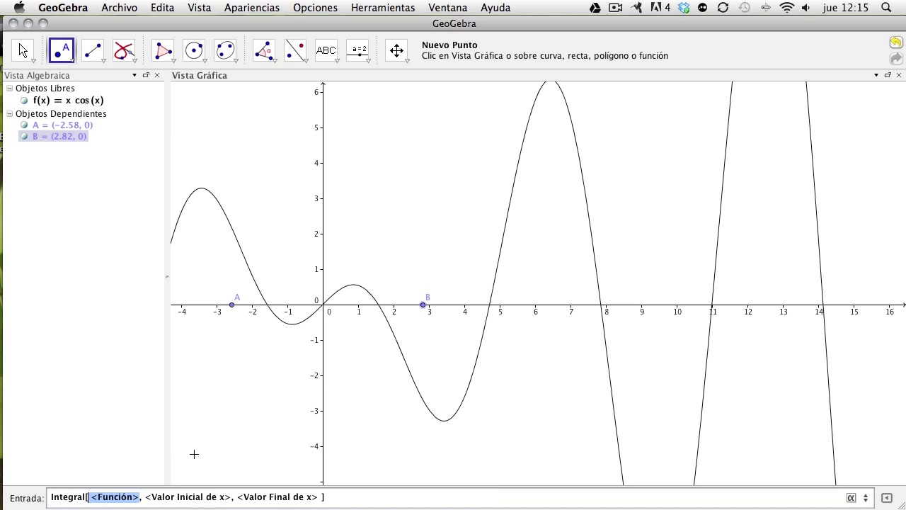
text(f)
key(Tab)
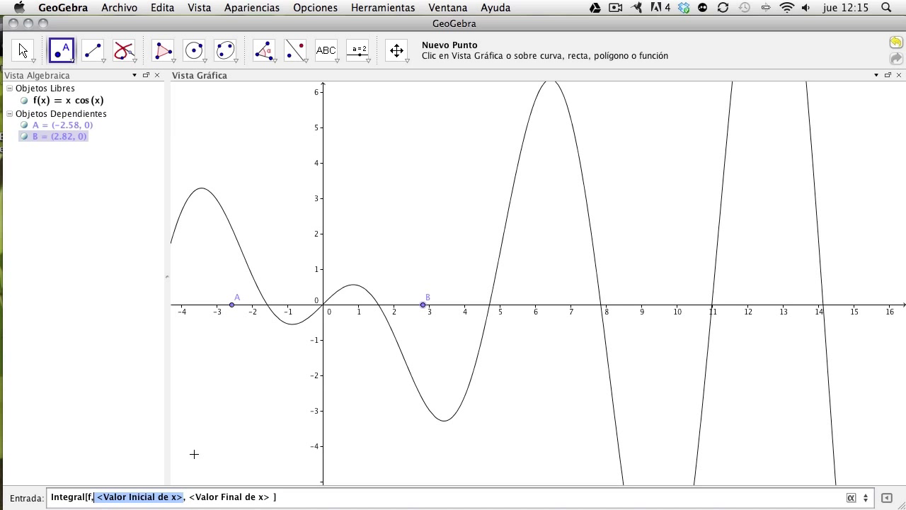
text(x)
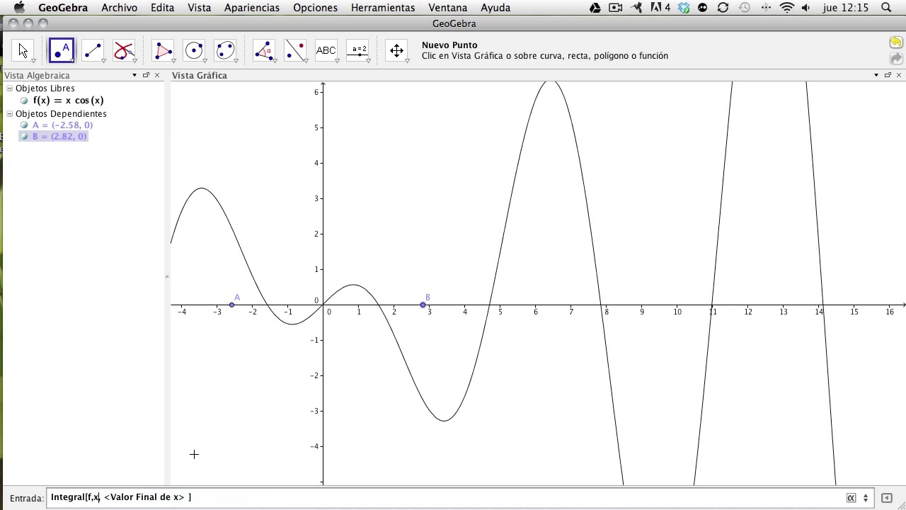
text((A))
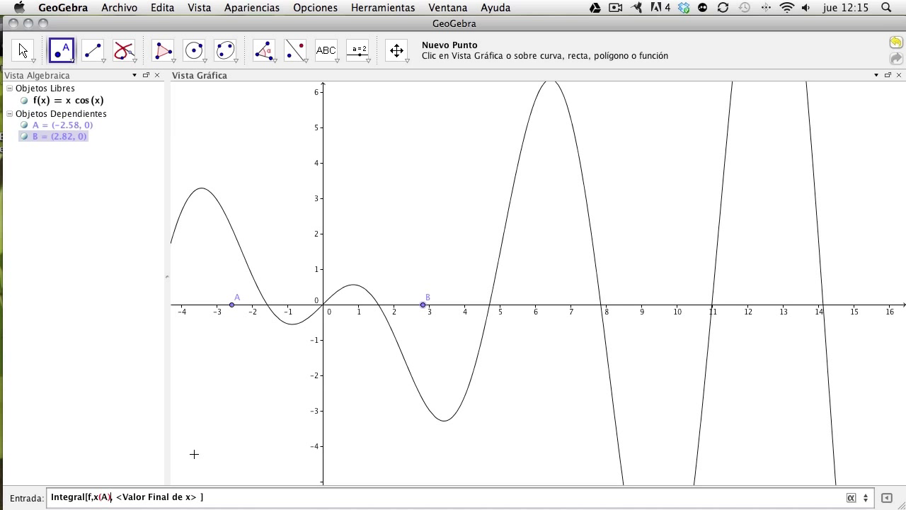
key(Tab)
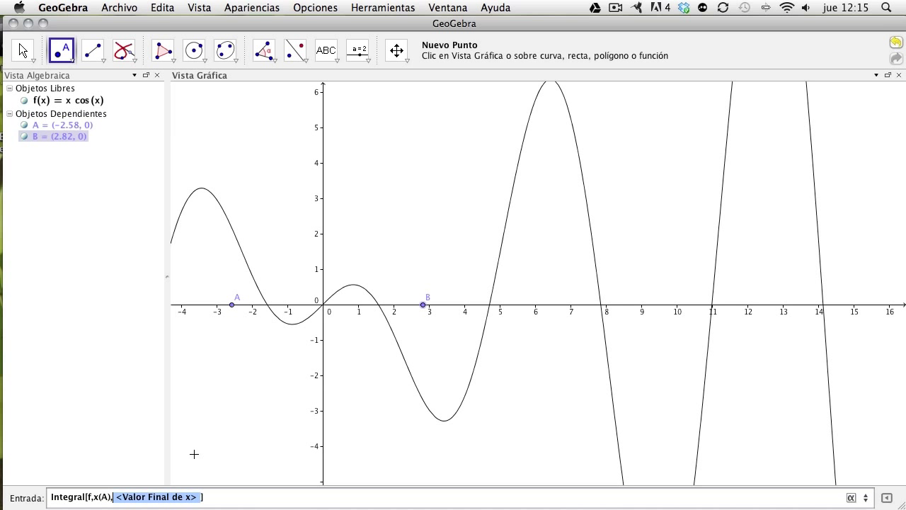
text(x(B)
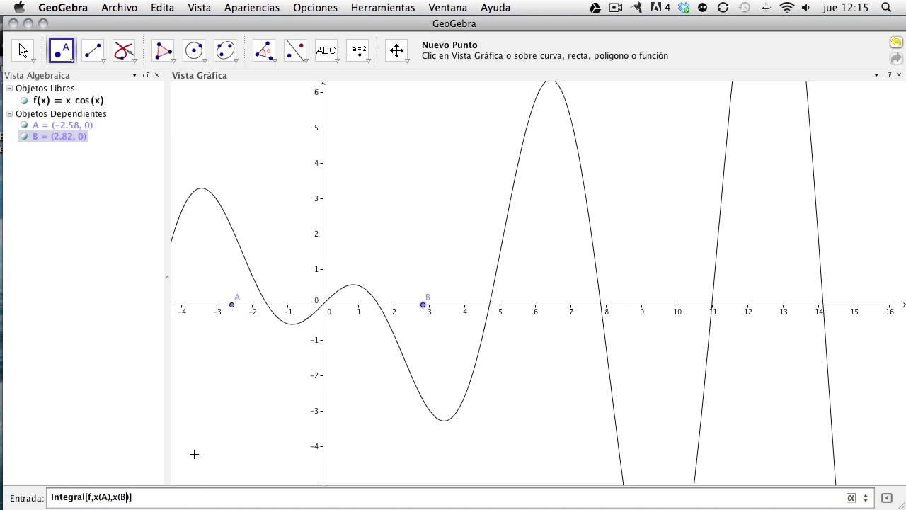
key(Return)
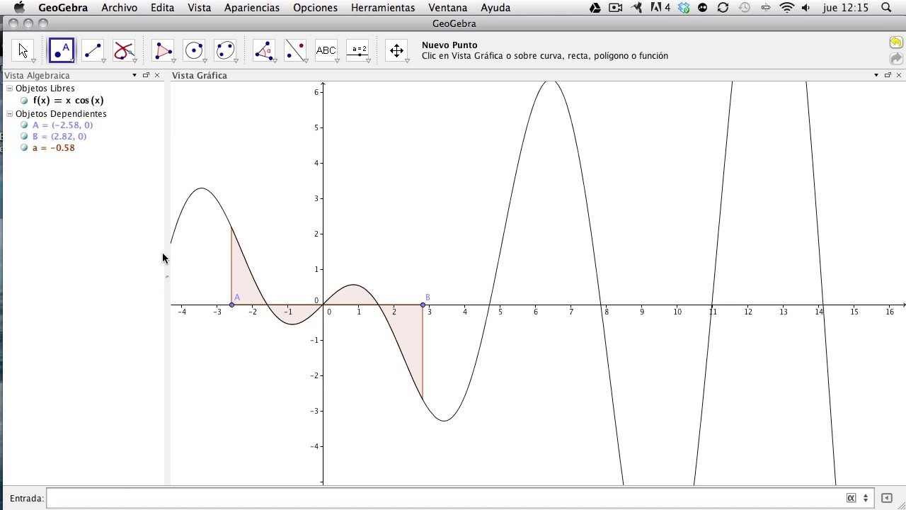
Move point B along the x-axis to about x = 3.52, then delete points A and B together with the integral.
click(20, 48)
mouse_move(427, 302)
mouse_down()
mouse_move(473, 311)
mouse_move(425, 309)
mouse_move(450, 310)
mouse_up()
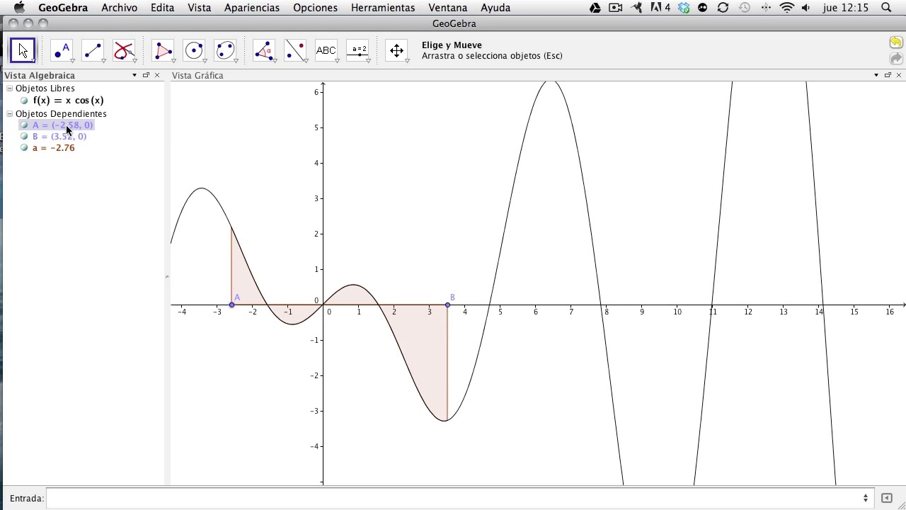
click(64, 149)
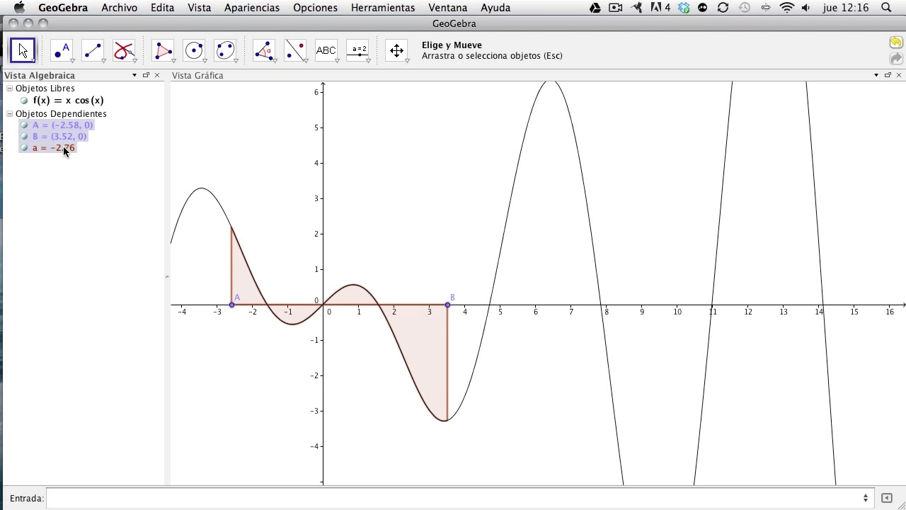
key(Delete)
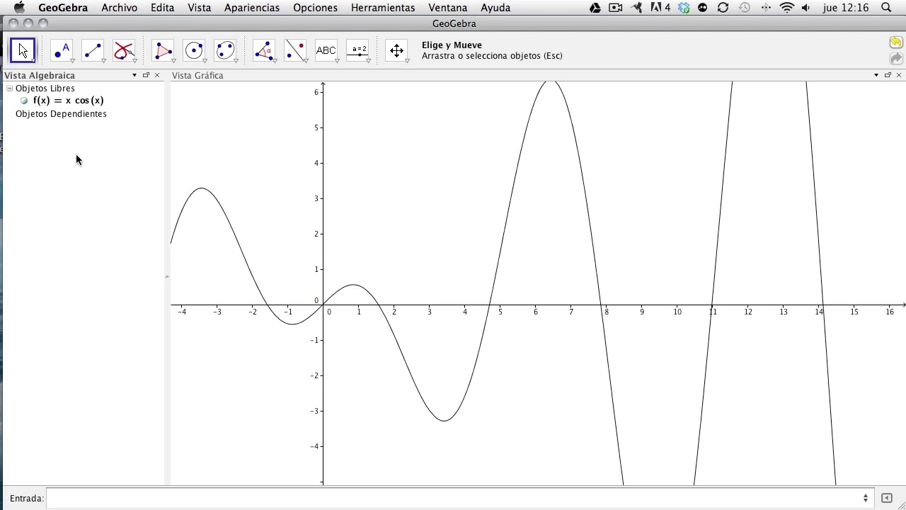
Define a second function as x^2-2x-1.
click(81, 498)
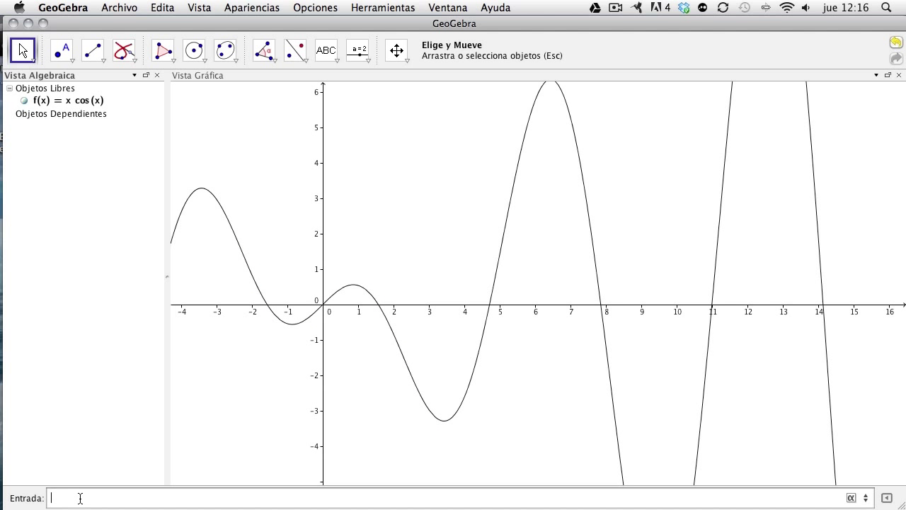
text(x^-2x)
key(BackSpace)
key(BackSpace)
key(BackSpace)
key(BackSpace)
text(^2-2x-1)
key(Return)
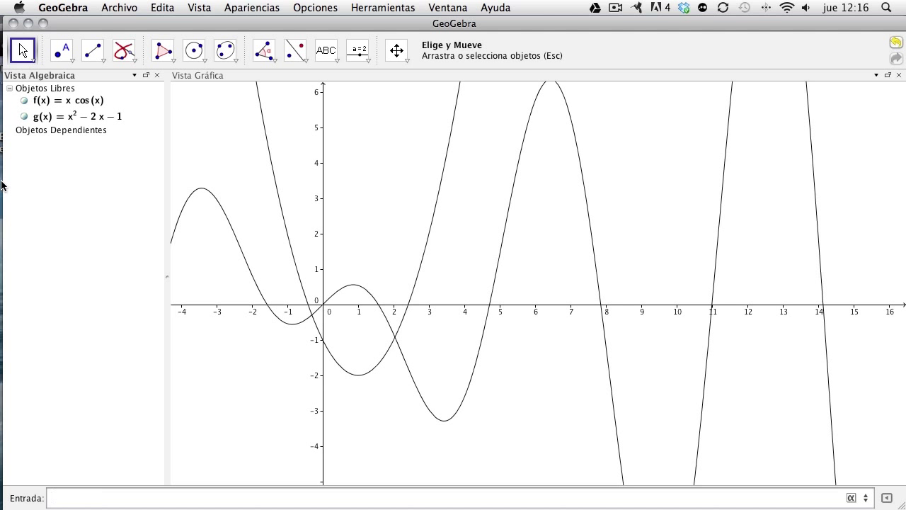
Mark the two intersection points of f and g, near x = -0.31 and x = 2.04.
click(64, 100)
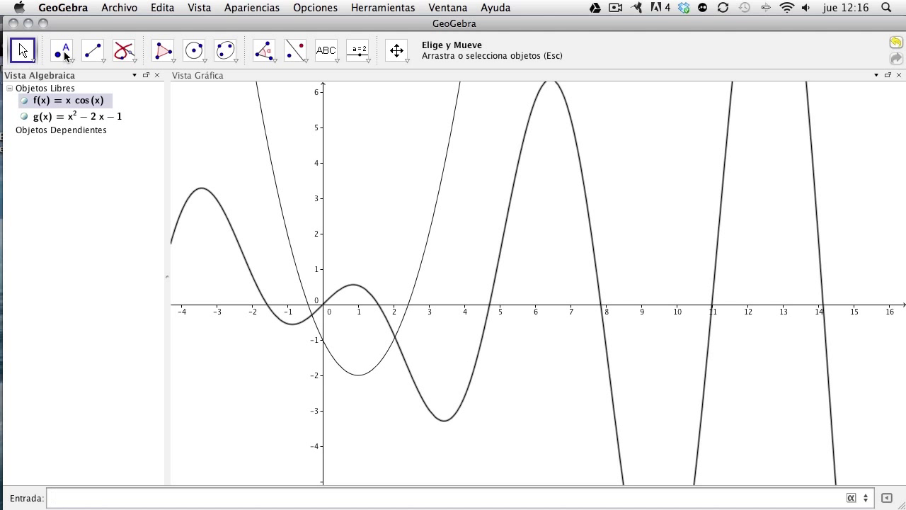
click(64, 56)
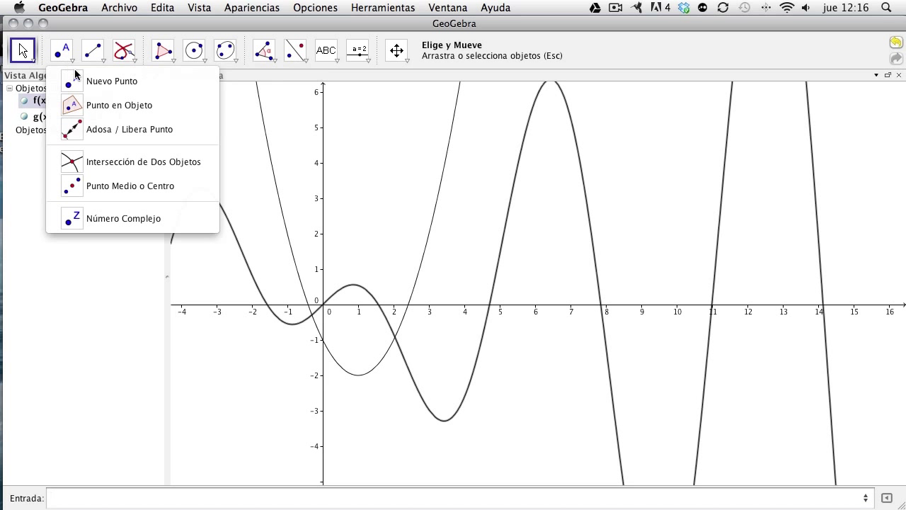
click(88, 161)
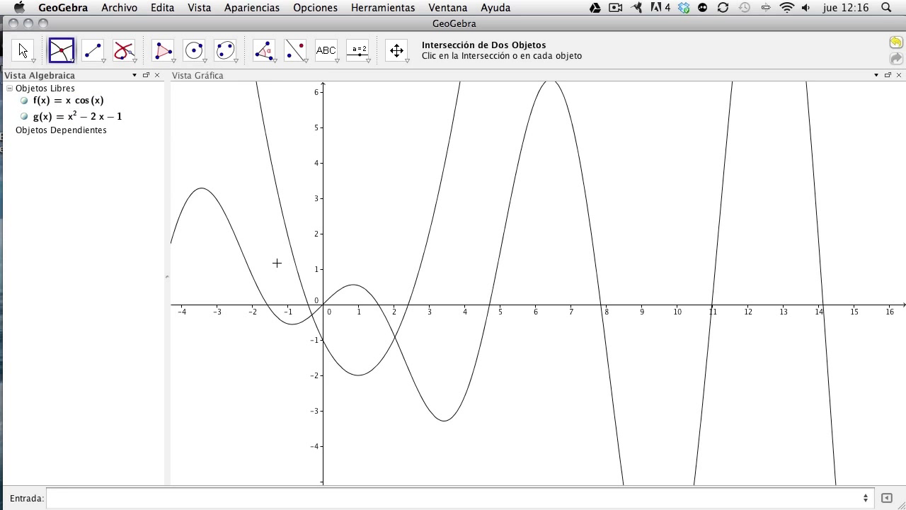
click(309, 304)
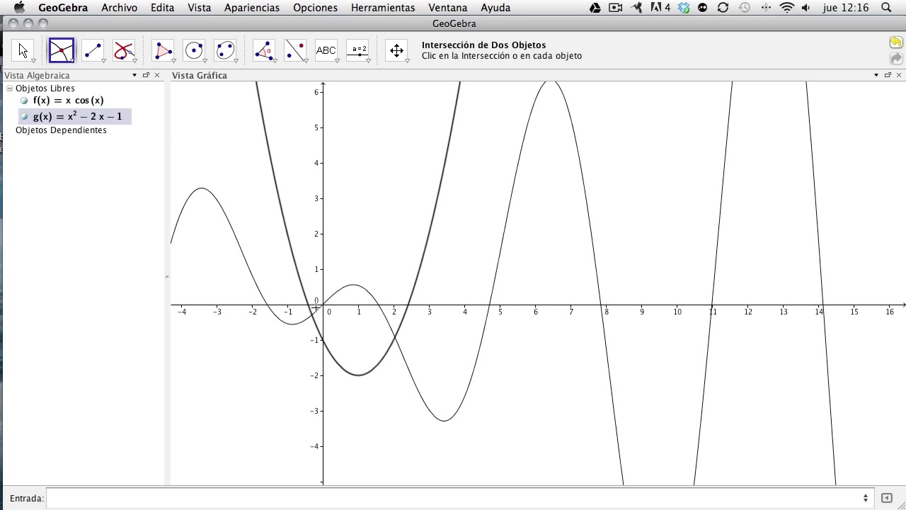
click(313, 314)
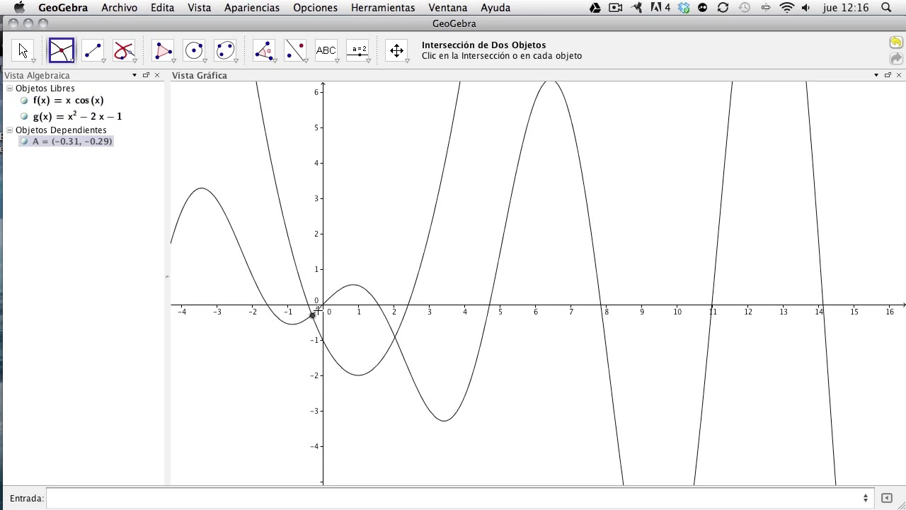
click(393, 335)
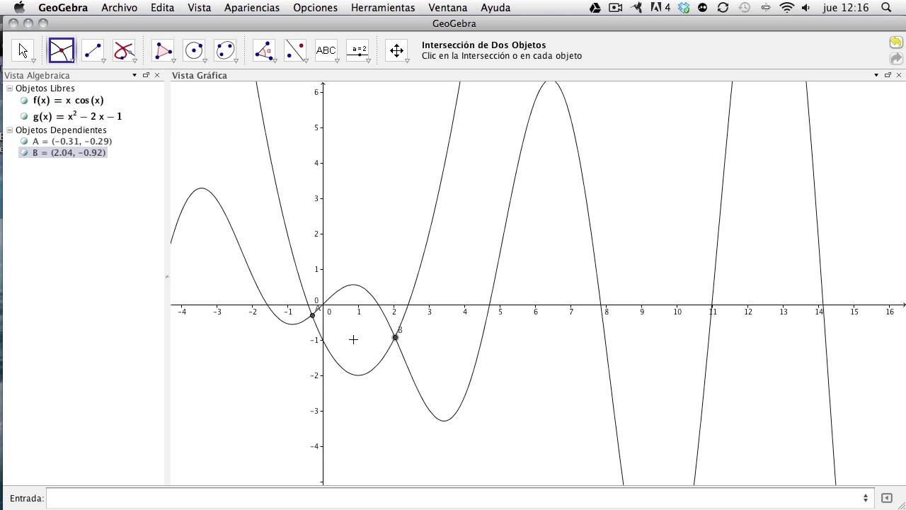
Compute the integral between f and g across their two intersection points with IntegralEntre[f,g,x(A),x(B)].
click(111, 499)
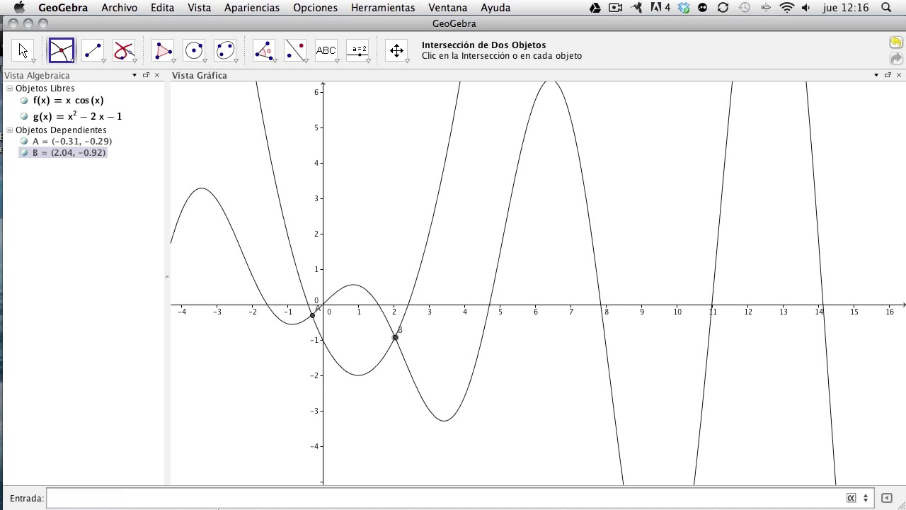
text(int)
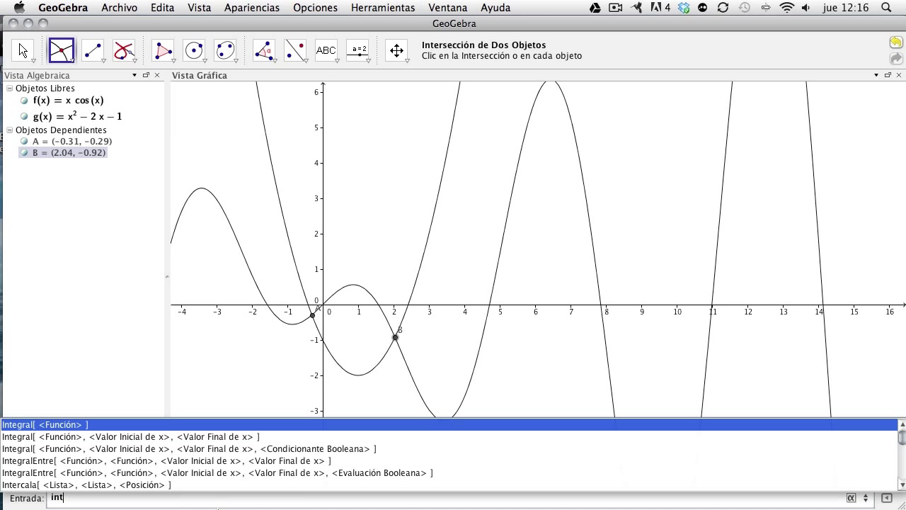
click(174, 460)
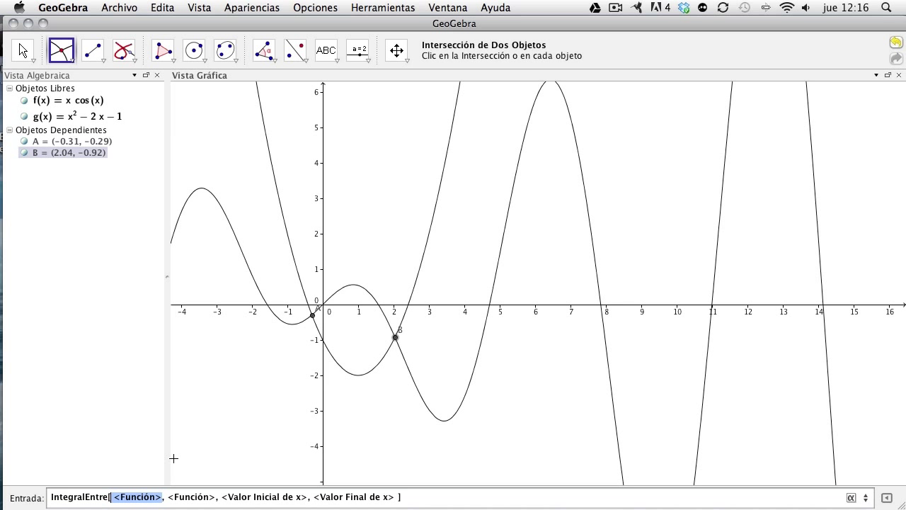
text(f)
key(Tab)
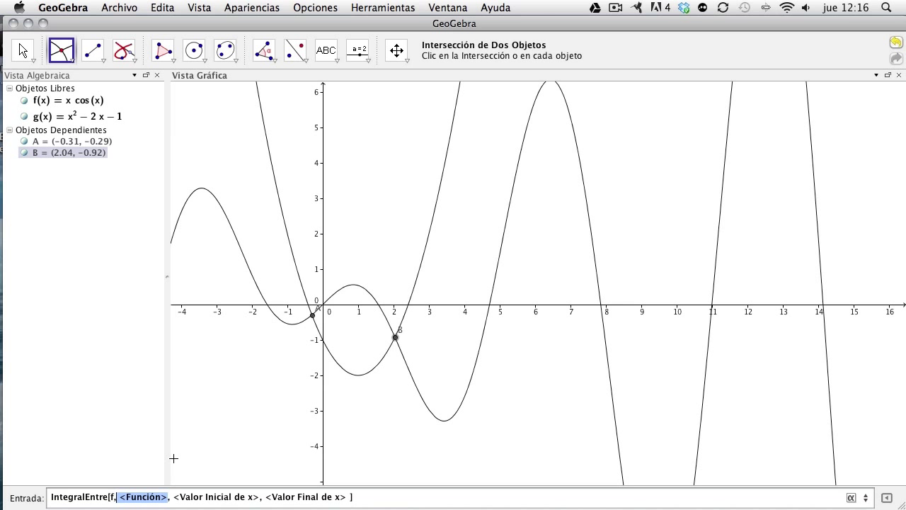
text(g)
key(Tab)
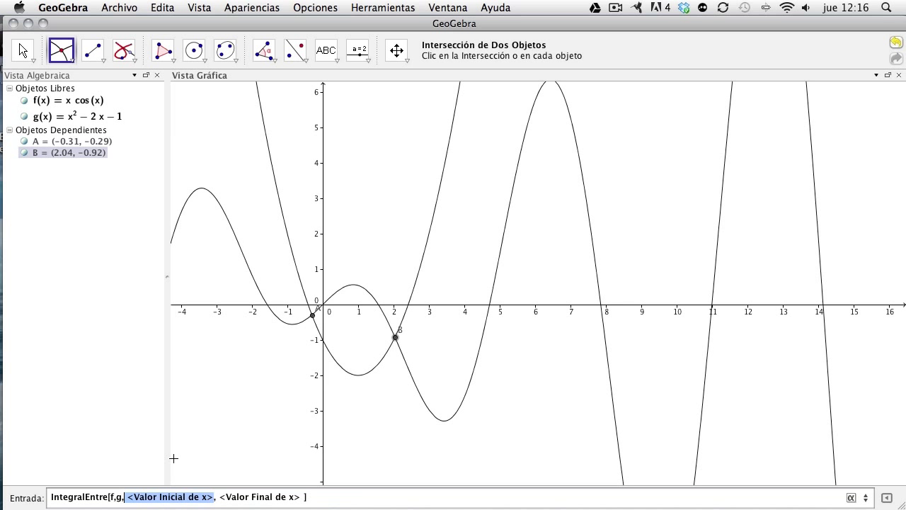
text(x)
text((A))
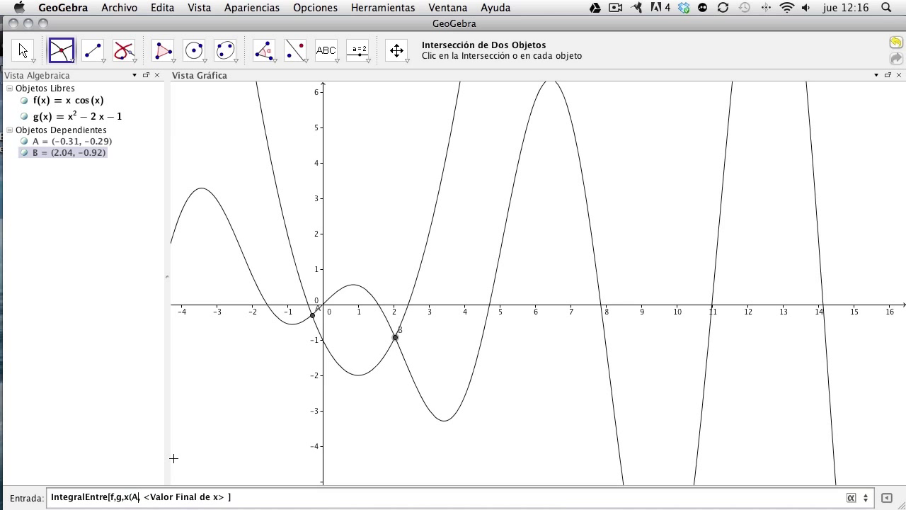
key(Tab)
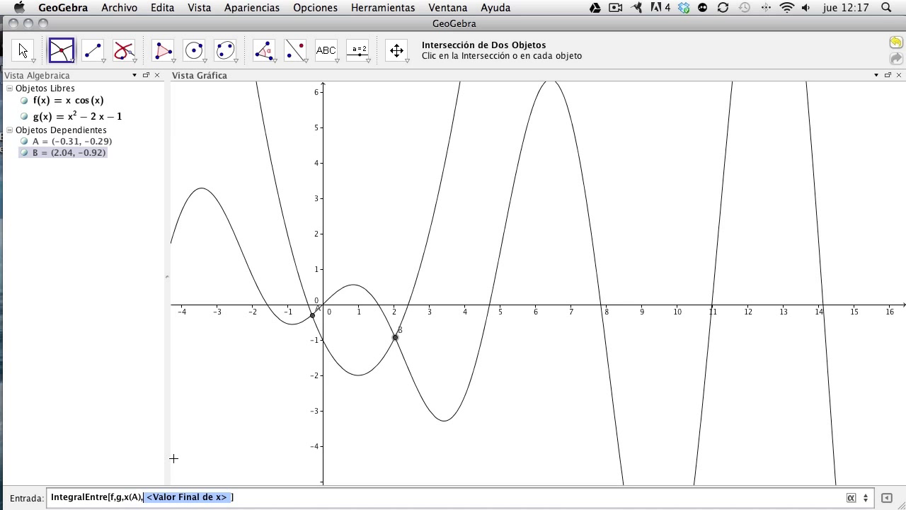
text(x(B)
key(Return)
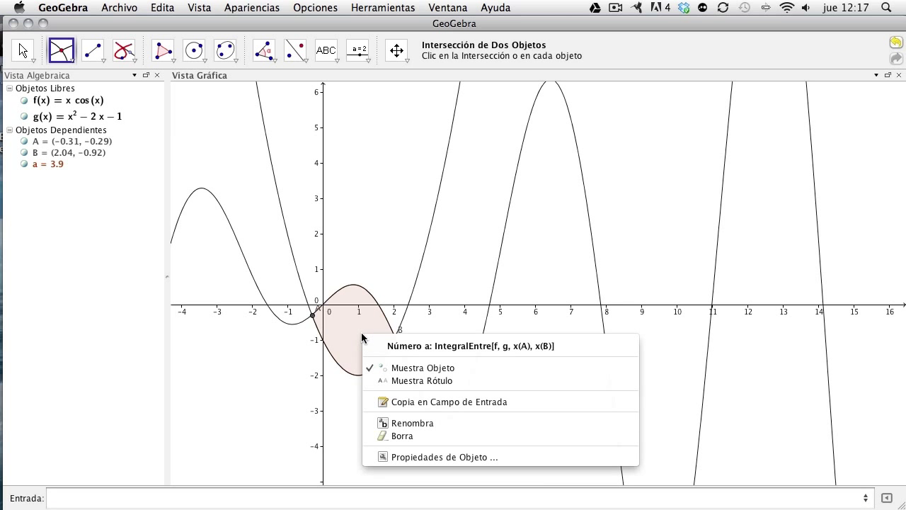
Colour the area between the two curves blue (0, 0, 255) and adjust its shading.
click(409, 456)
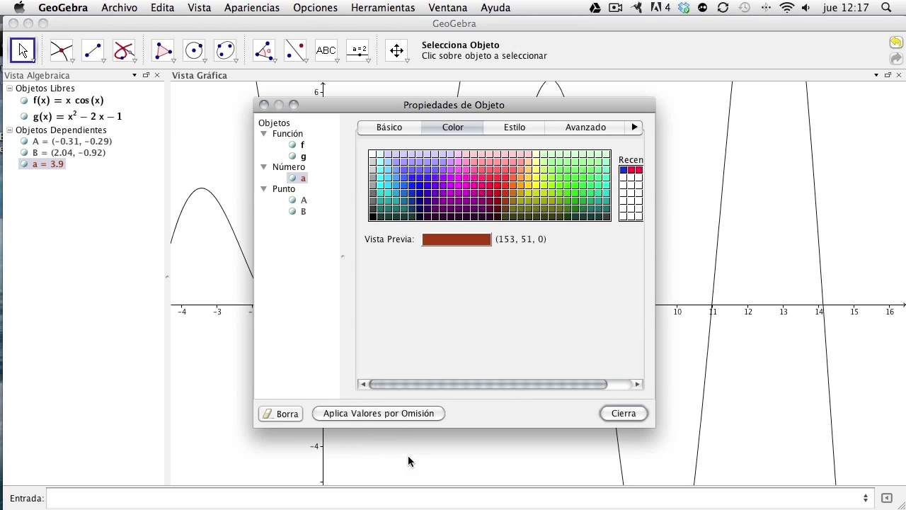
click(420, 190)
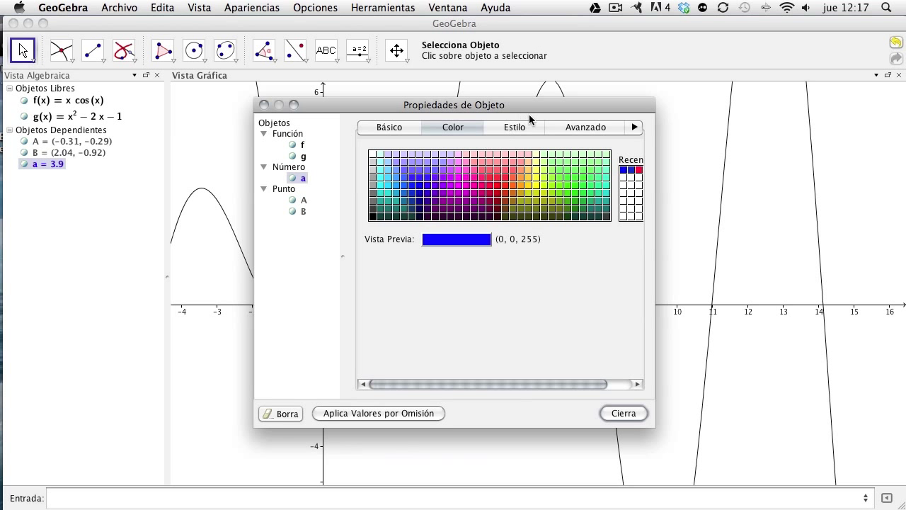
click(526, 125)
drag(393, 292, 408, 293)
drag(441, 106, 583, 118)
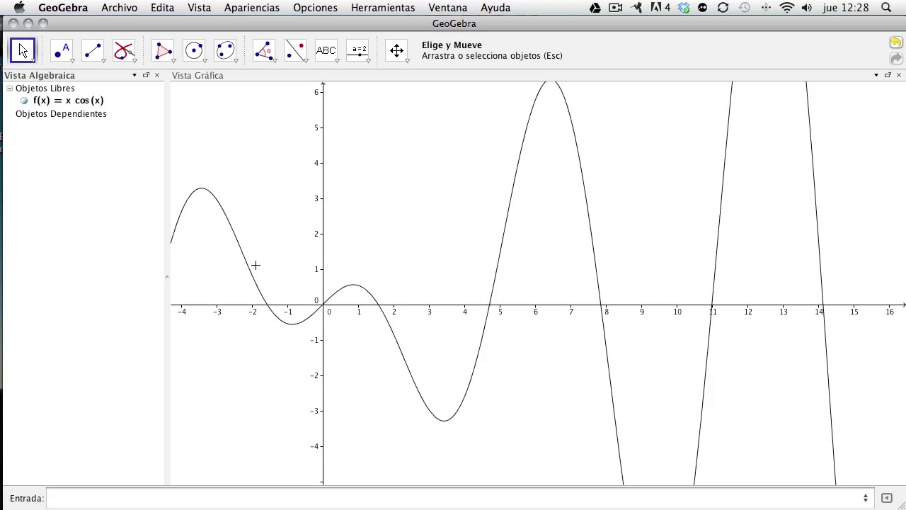
Compute the lower sum of f from x = 0 to x = 4 with 20 rectangles using SumaInferior[f,0,4,20].
click(199, 492)
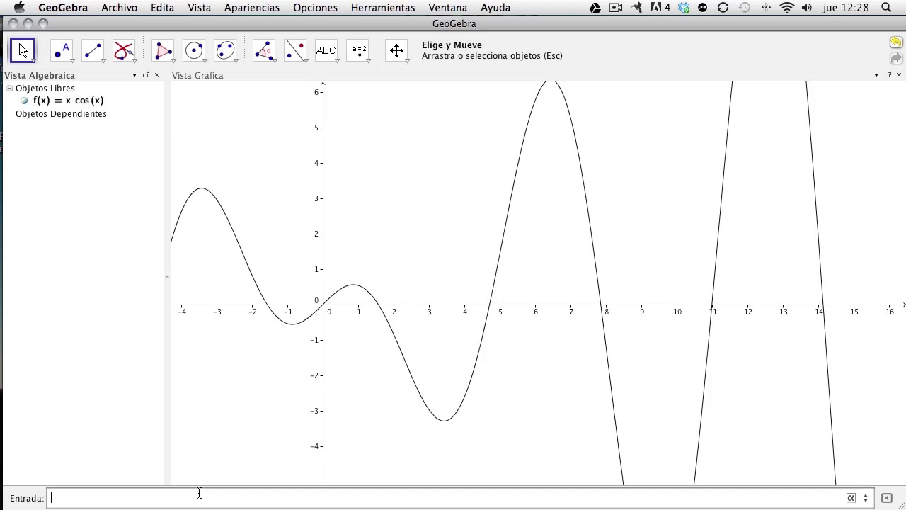
text(sumain)
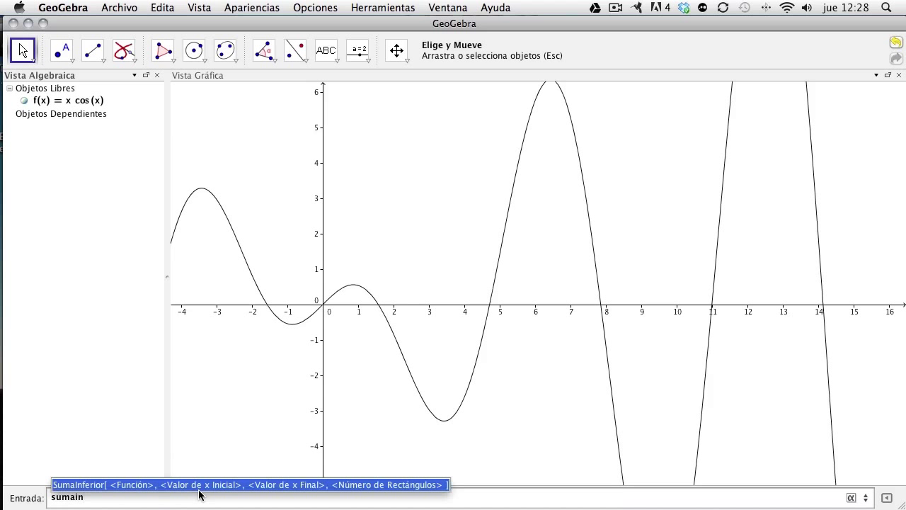
key(Return)
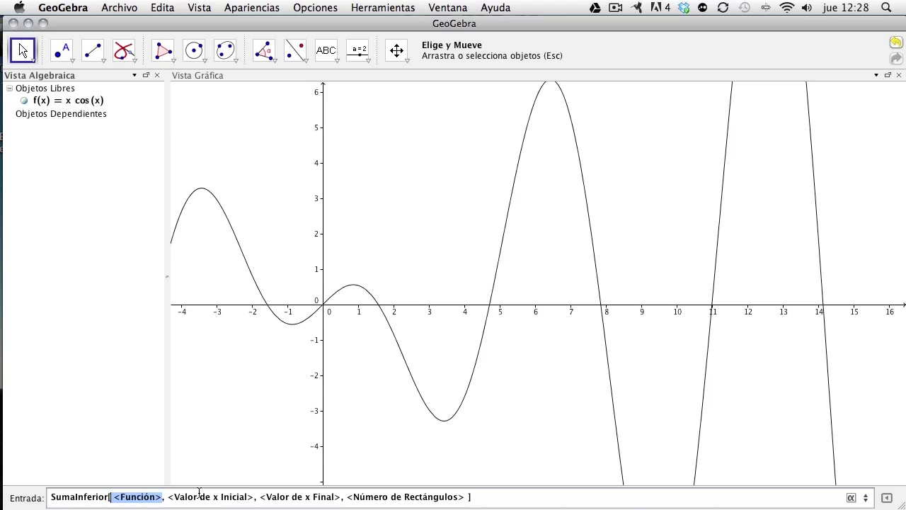
text(f)
click(200, 495)
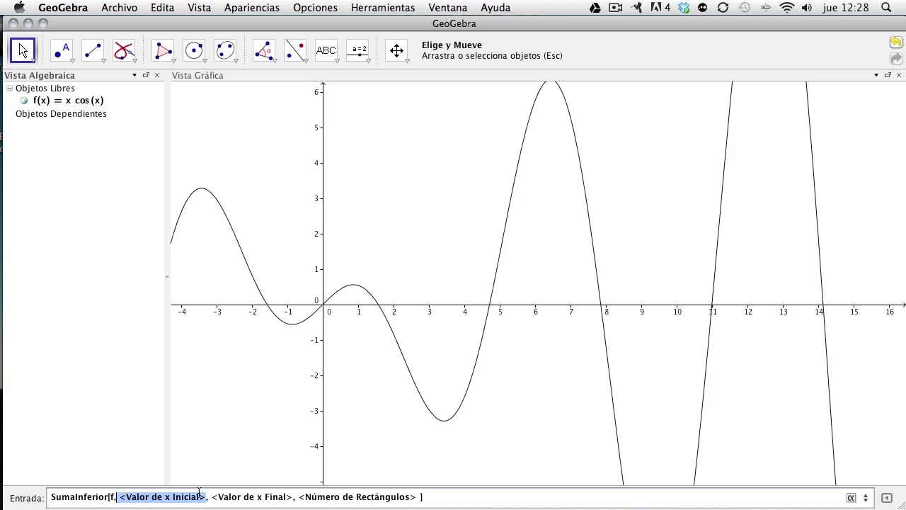
text(0)
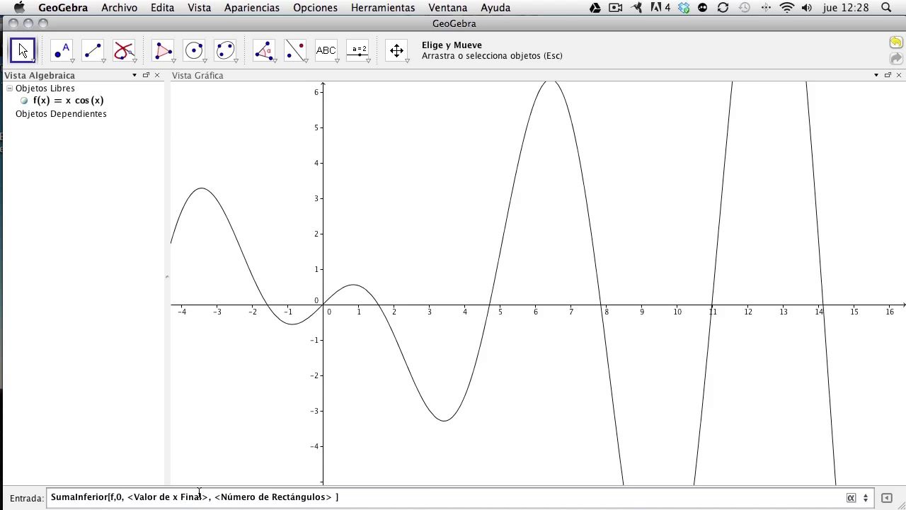
click(199, 495)
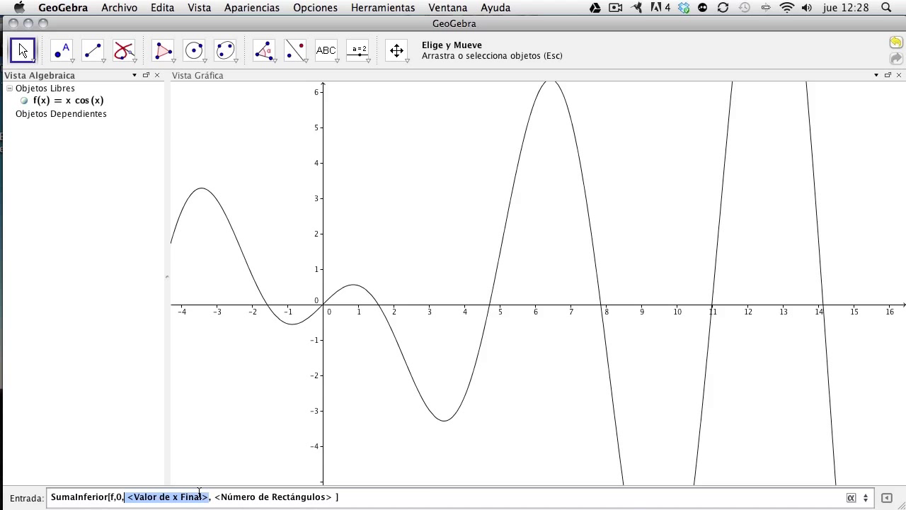
text(4)
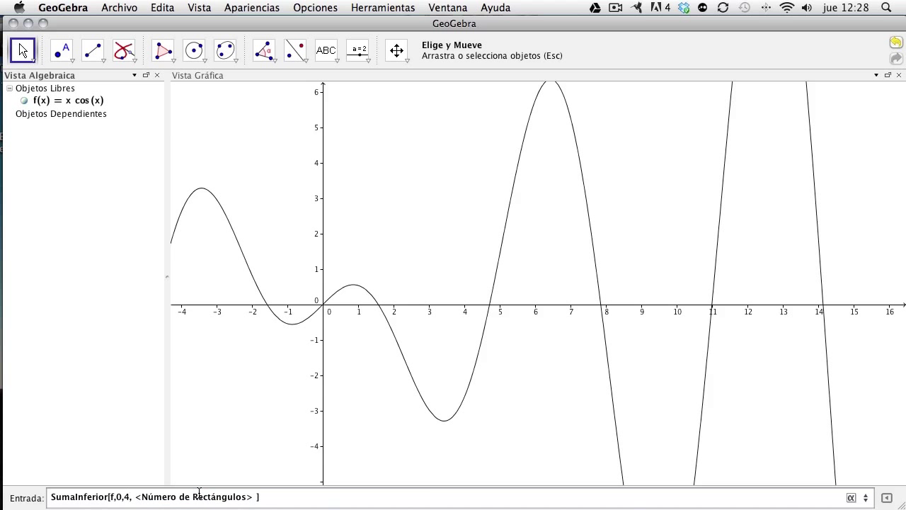
click(200, 495)
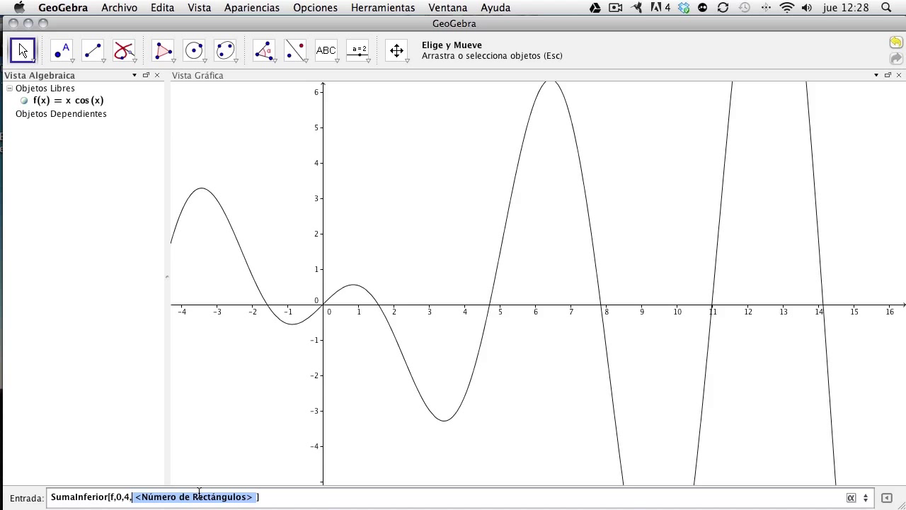
text(20)
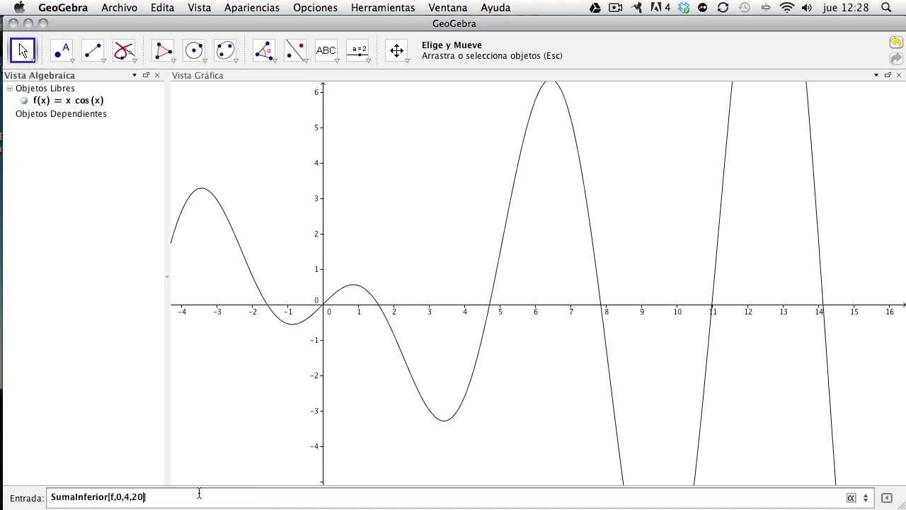
key(Return)
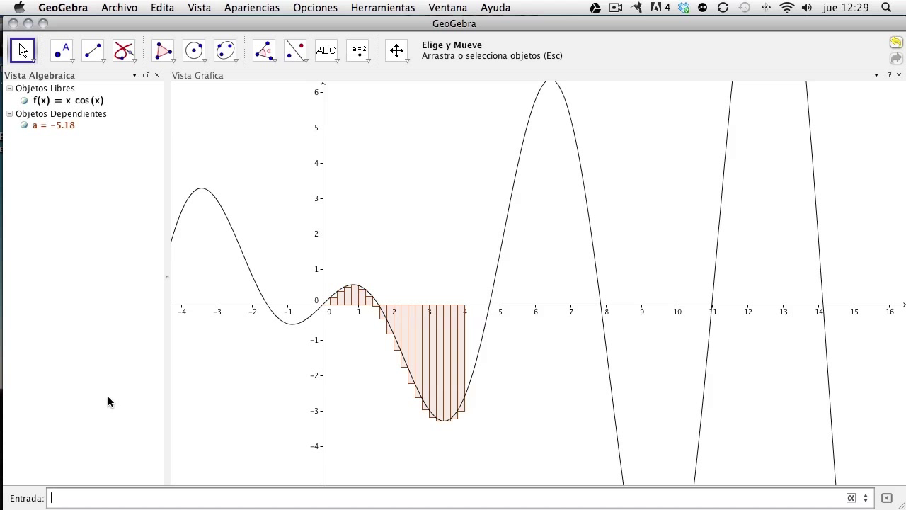
Delete the lower sum, then define the number n=1 and show it as a slider in the graphics view.
click(43, 126)
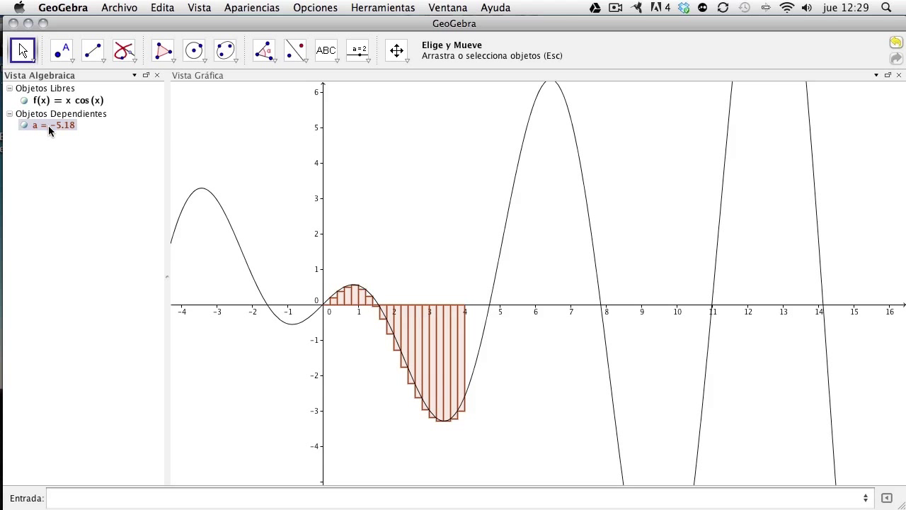
key(Delete)
click(71, 498)
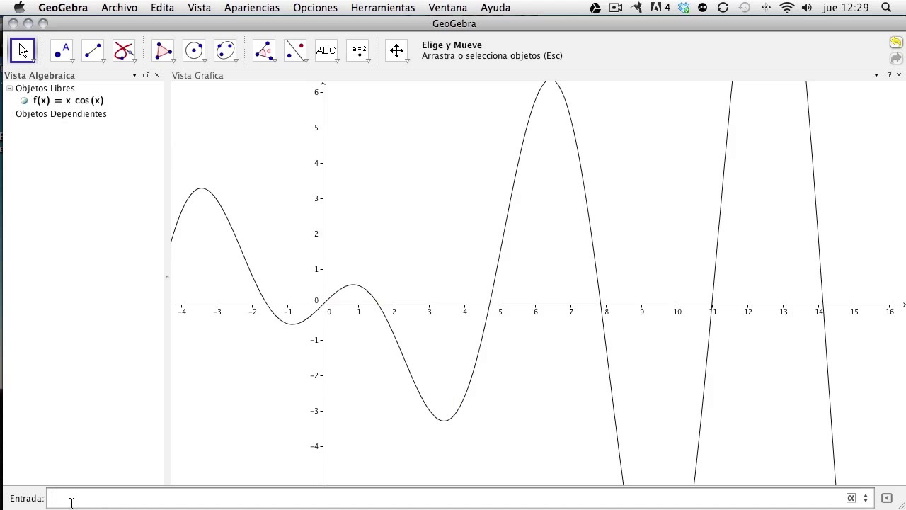
text(n=1)
key(Return)
click(26, 115)
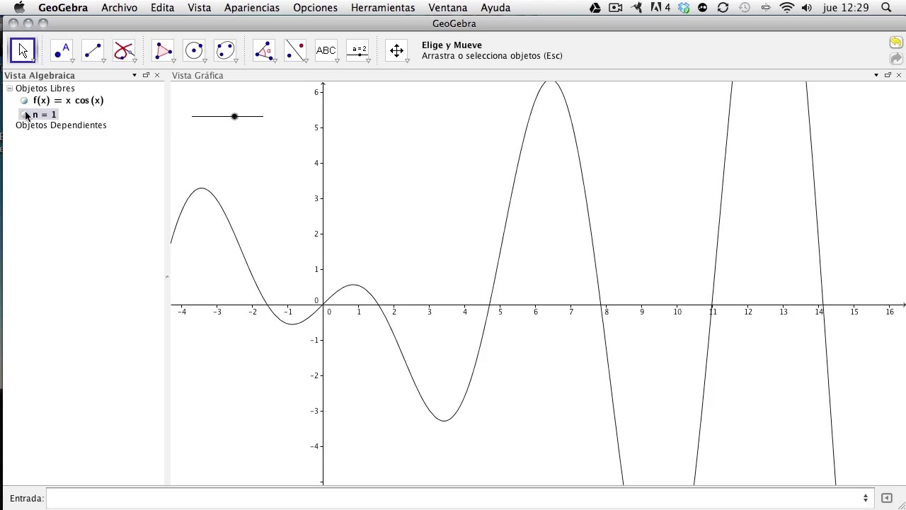
Show the label of slider n and set its range from 0 to 200 with an increment of 1.
right_click(237, 117)
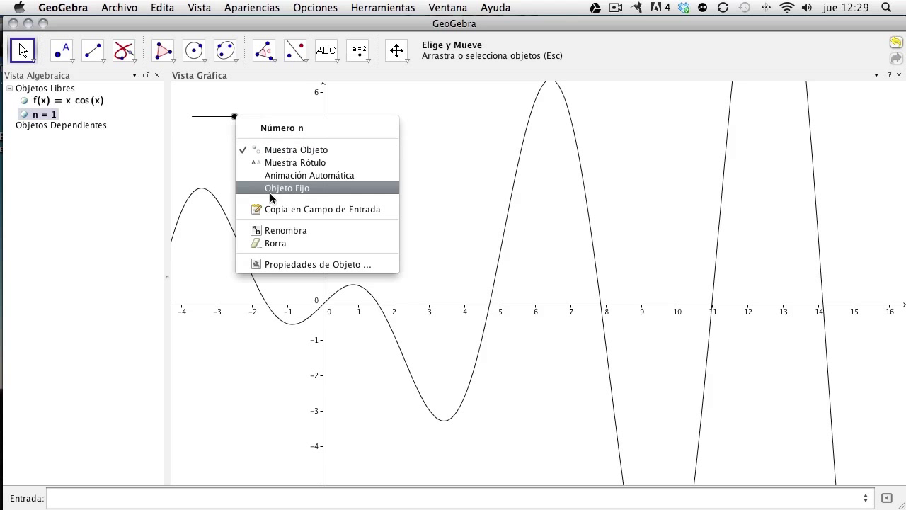
click(266, 163)
right_click(237, 116)
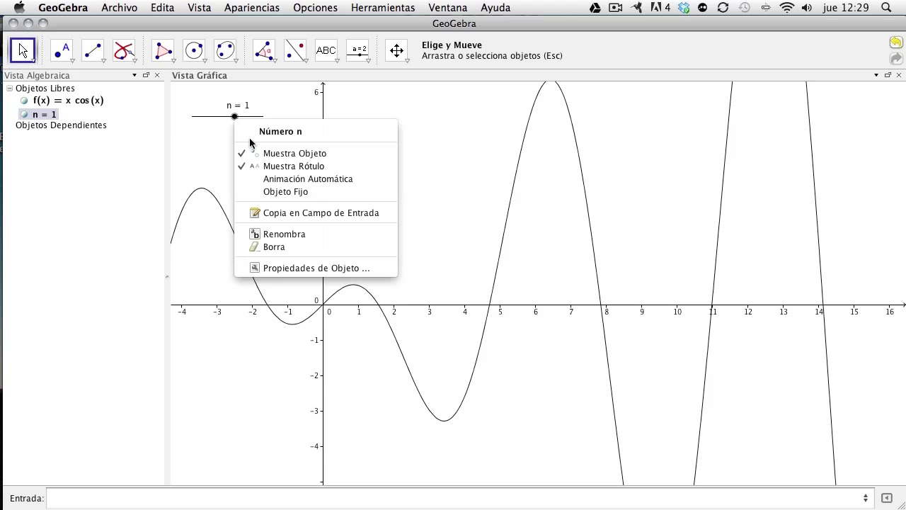
click(298, 268)
click(573, 185)
key(BackSpace)
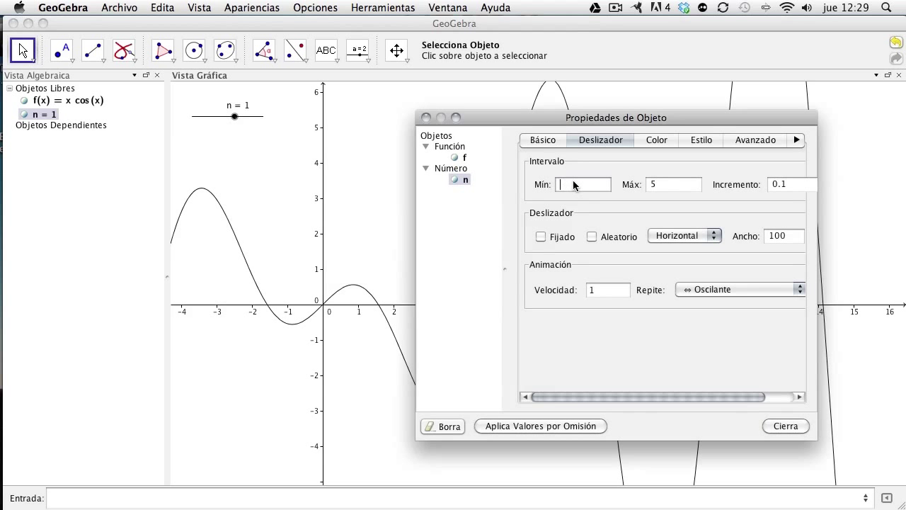
text(0)
click(658, 182)
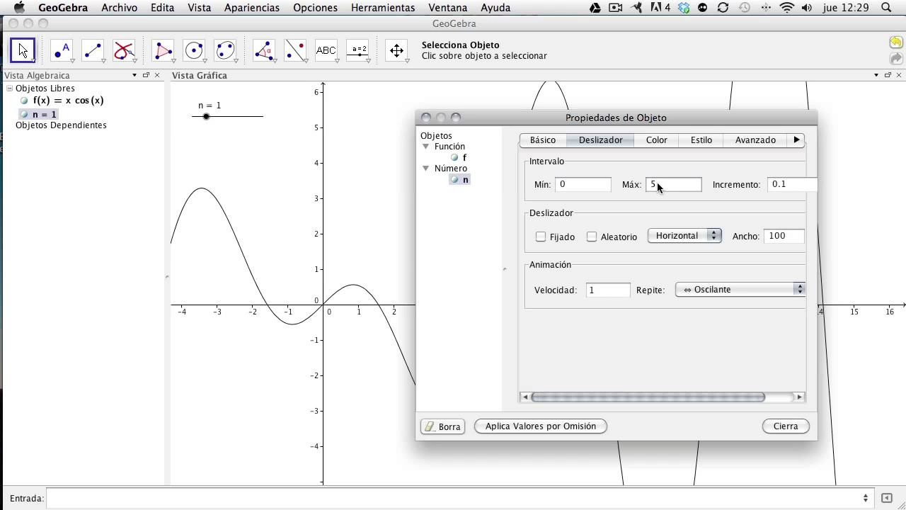
text(200)
click(787, 183)
key(BackSpace)
text(1)
click(784, 428)
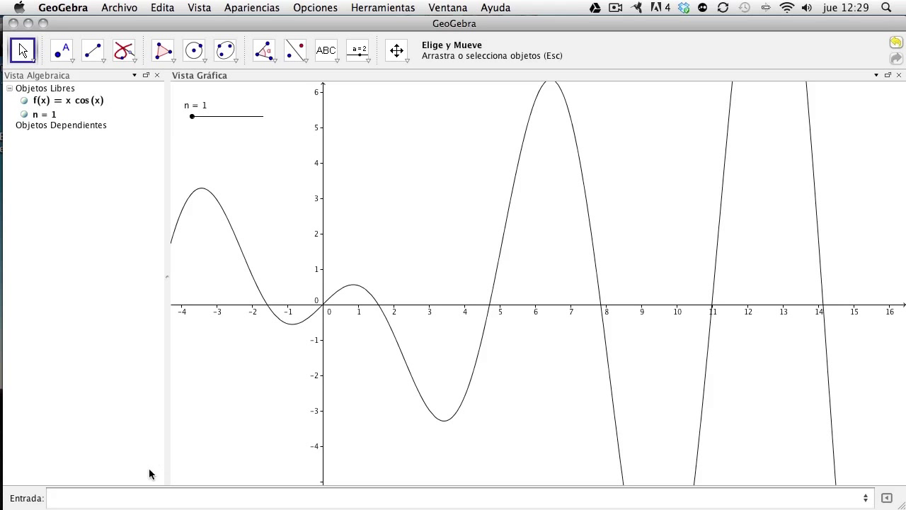
Compute the lower sum of f from x = 0 to x = 4 with n rectangles using SumaInferior[f,0,4,n].
click(138, 493)
text(i)
key(BackSpace)
text(sum)
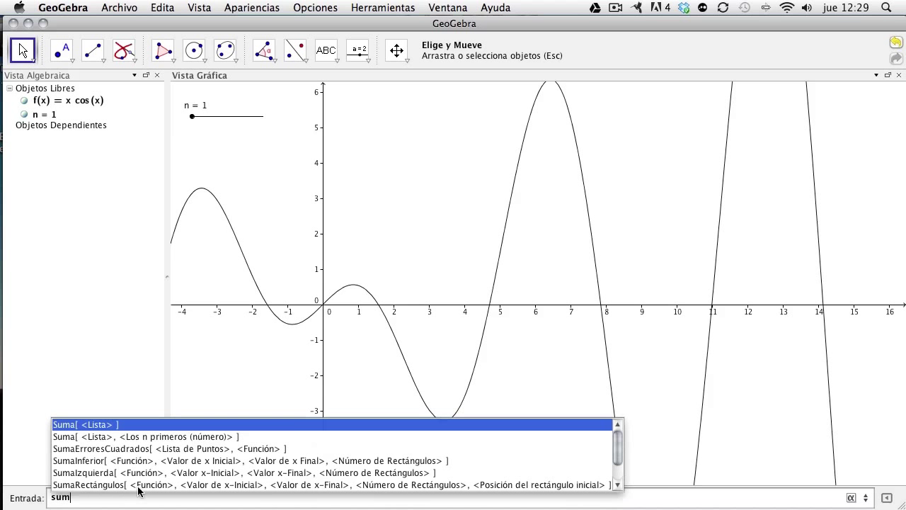
text(ain)
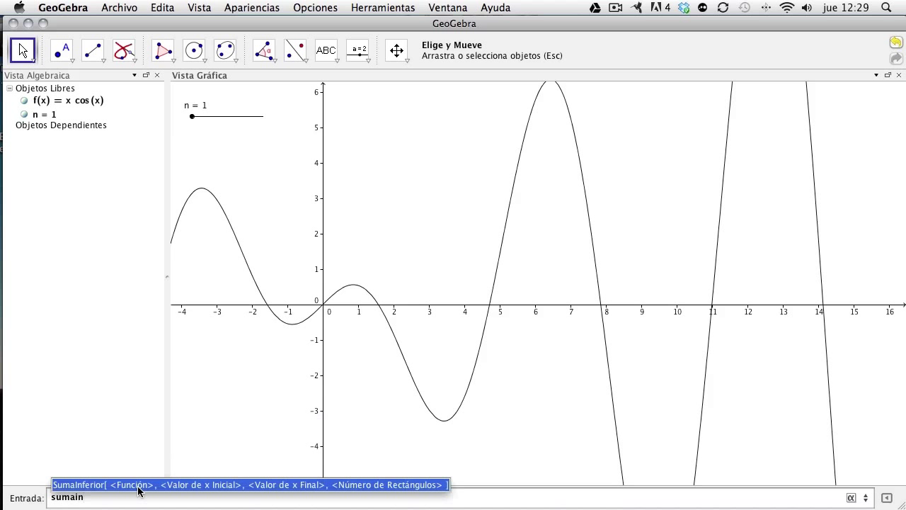
click(138, 485)
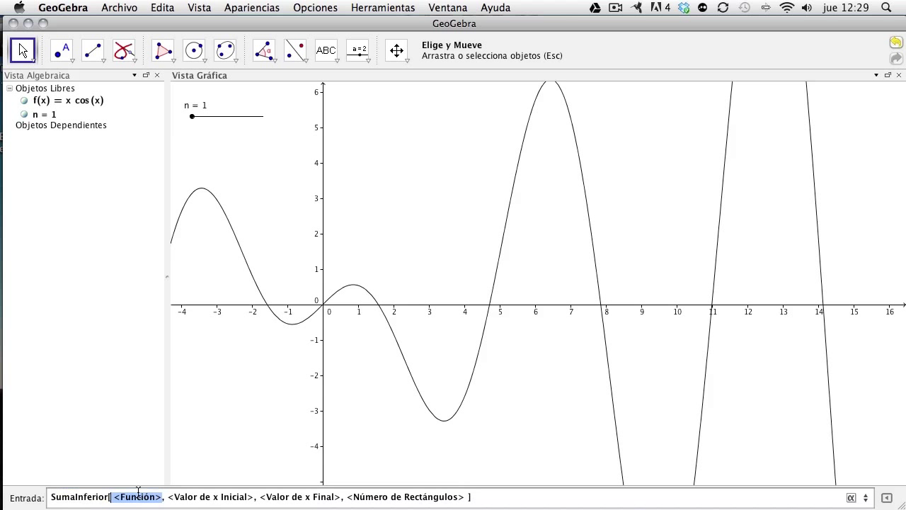
text(f)
key(Tab)
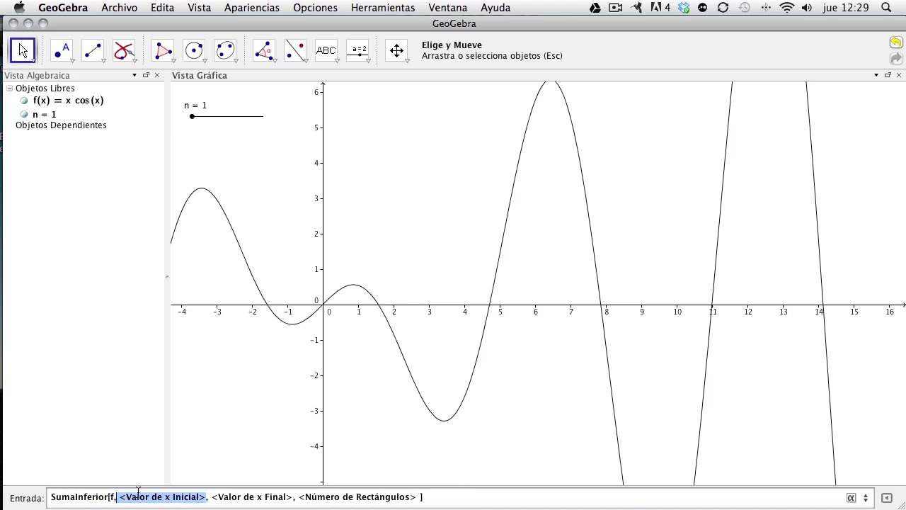
text(0)
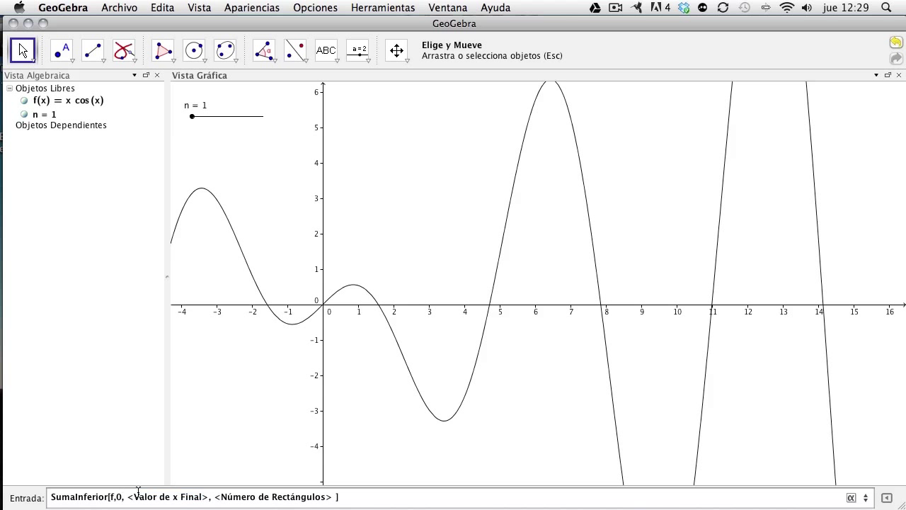
key(Tab)
text(4)
key(Tab)
text(n)
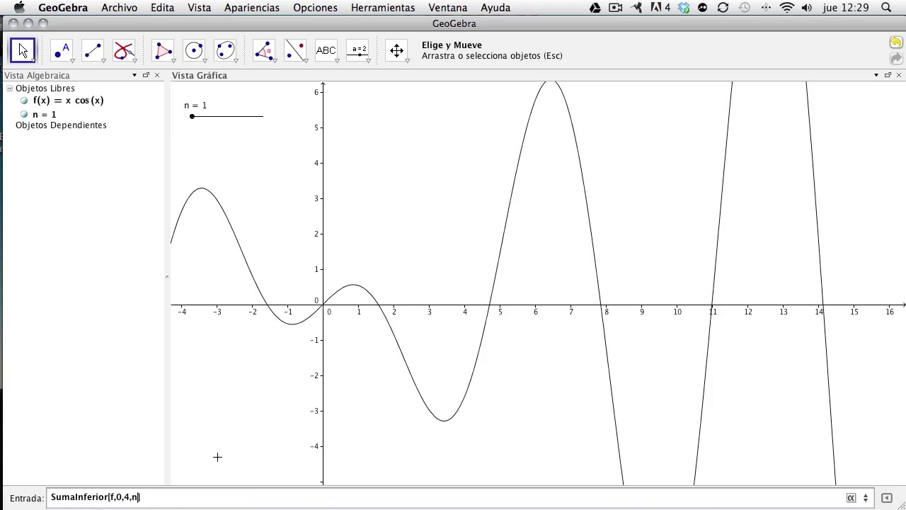
key(Return)
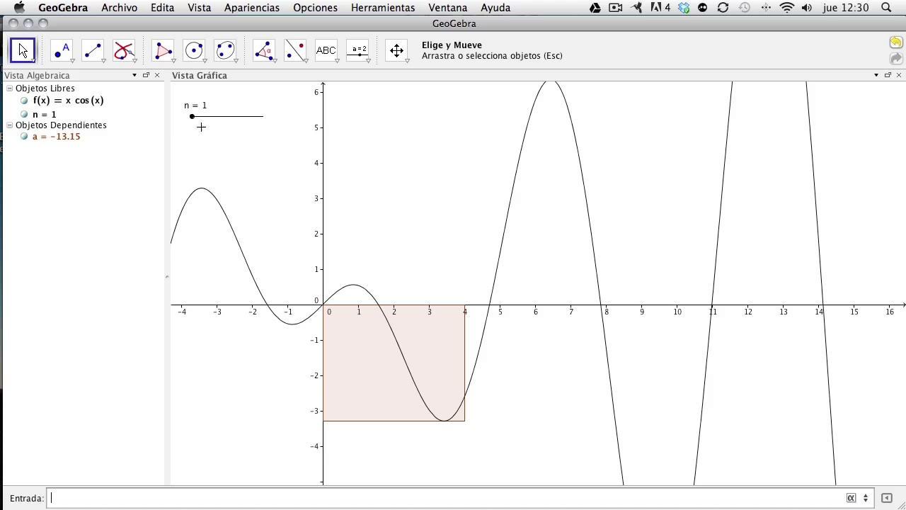
Increase the number of rectangles in the lower sum by moving slider n to 190.
drag(192, 116, 261, 125)
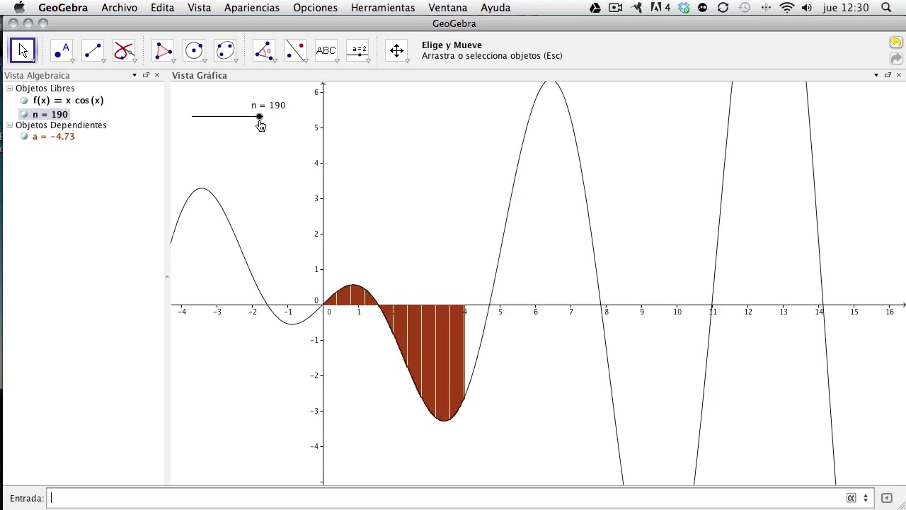
click(259, 118)
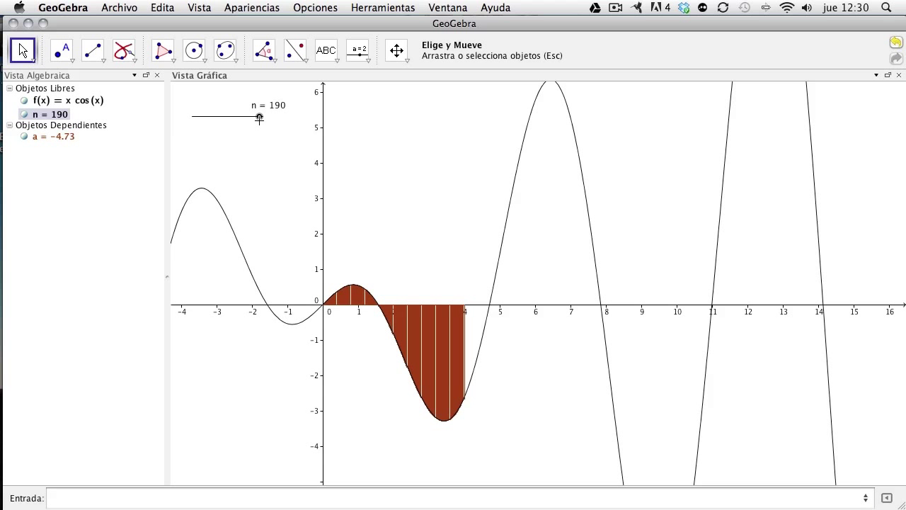